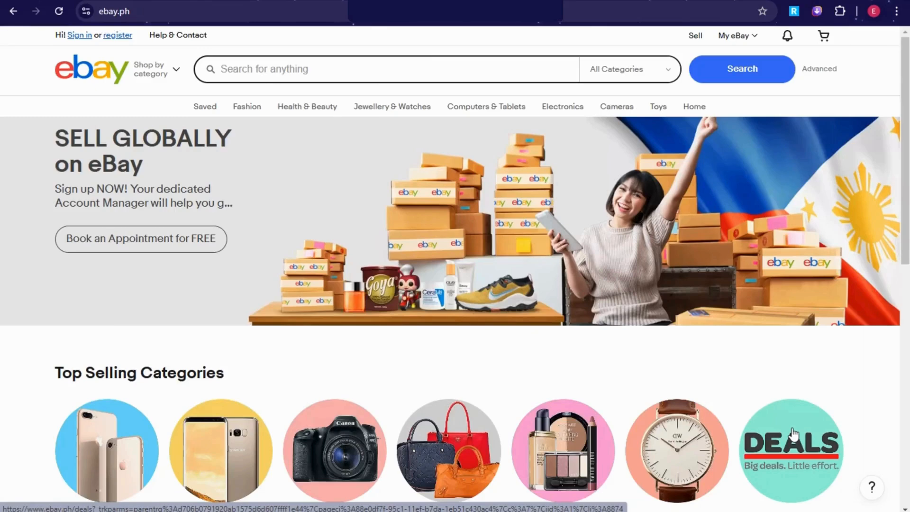
# Step: Look over the eBay home page and open its page about selling
pyautogui.scroll(-1, 794, 433)
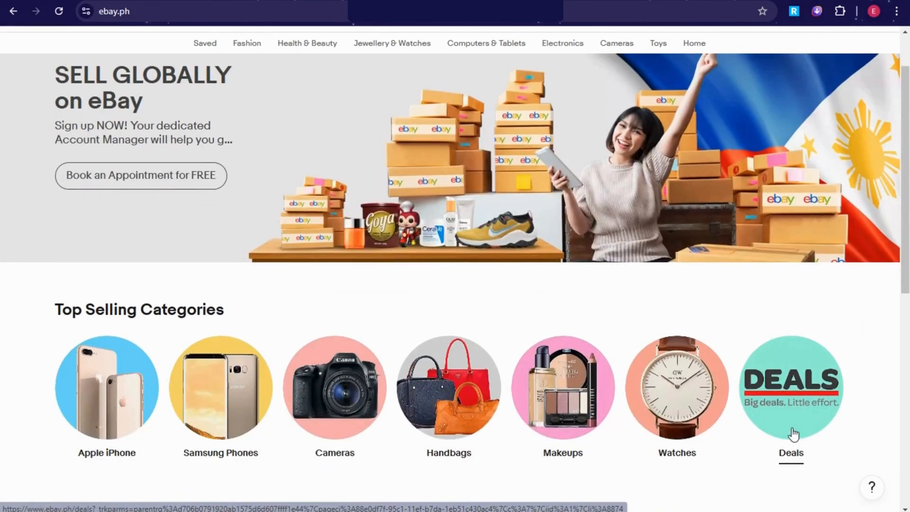
pyautogui.scroll(-2, 794, 433)
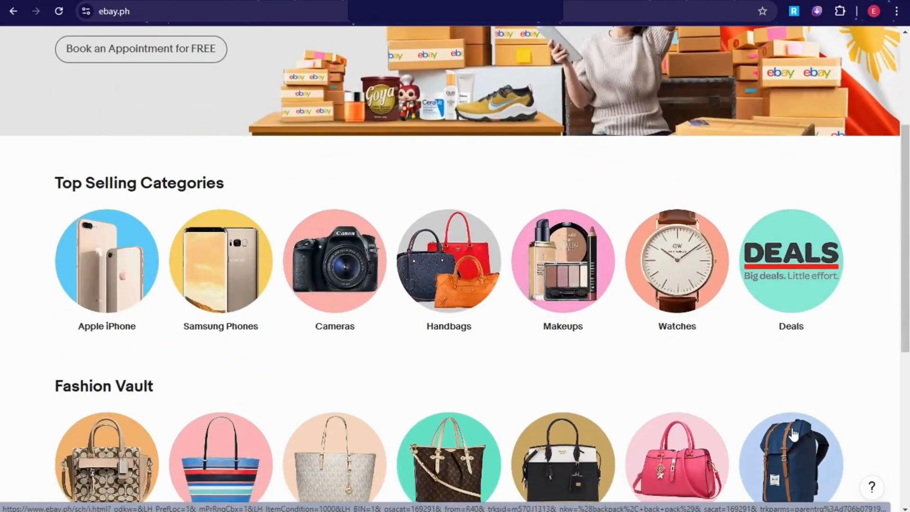
pyautogui.scroll(-5, 794, 434)
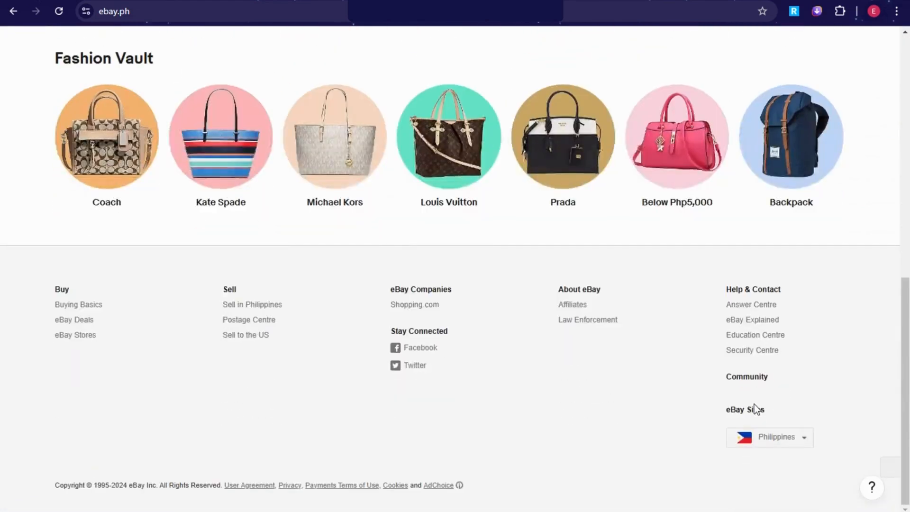
pyautogui.scroll(8, 755, 404)
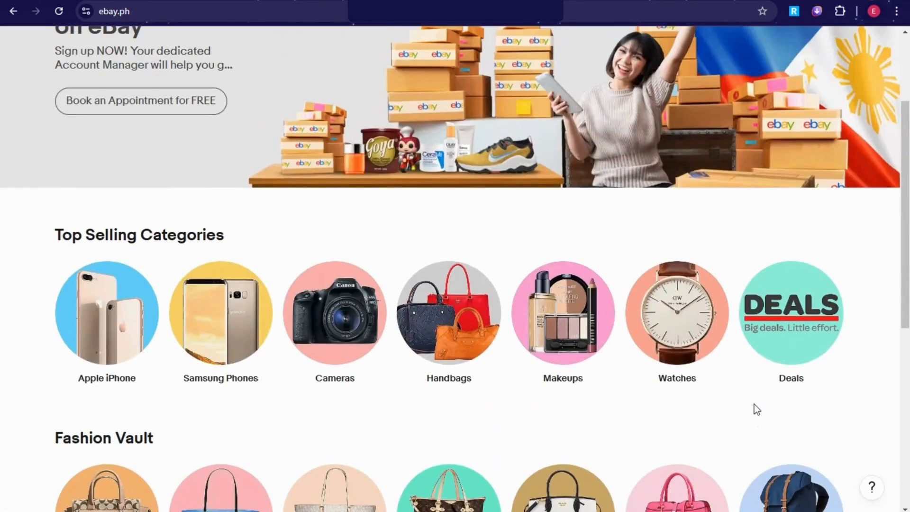
pyautogui.scroll(2, 763, 436)
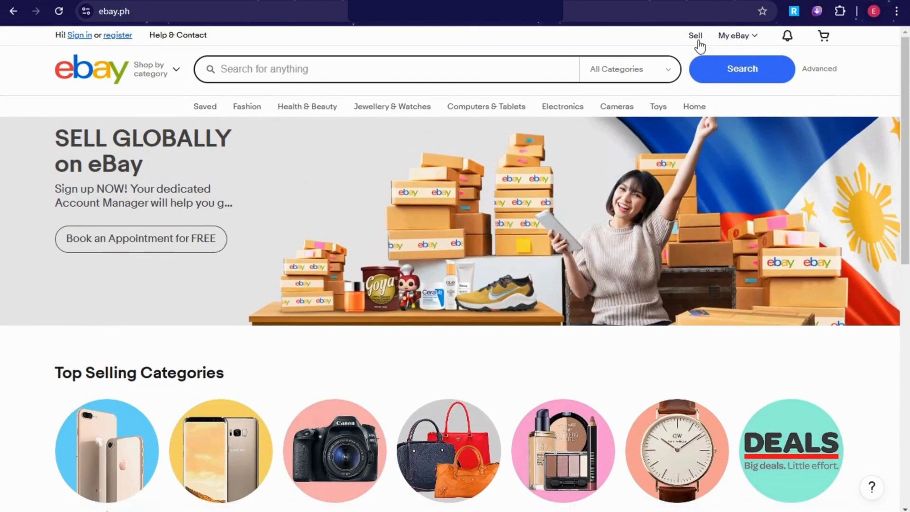
pyautogui.click(698, 39)
# Step: Read the selling page's three basics for new sellers, its business selling section and its tips for creating a great listing
pyautogui.scroll(-8, 552, 272)
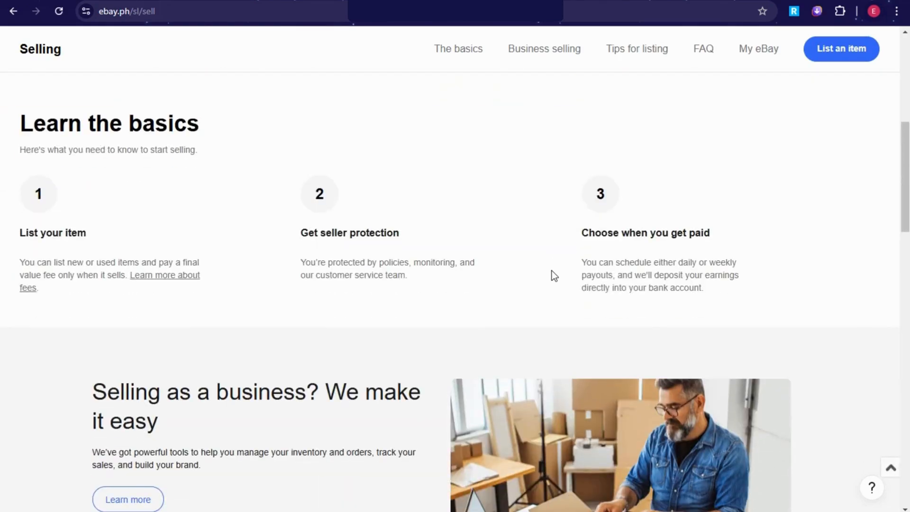
pyautogui.scroll(-10, 552, 271)
pyautogui.scroll(5, 552, 271)
pyautogui.scroll(10, 552, 271)
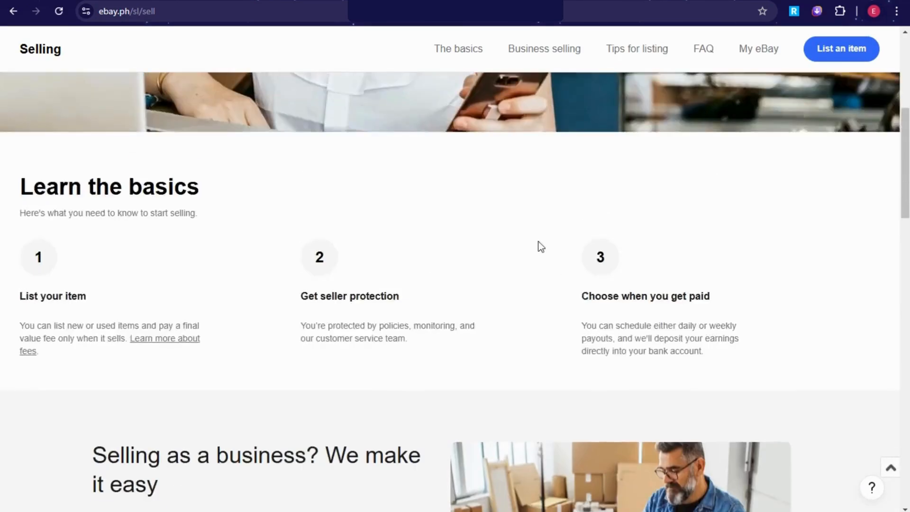
pyautogui.scroll(-2, 648, 275)
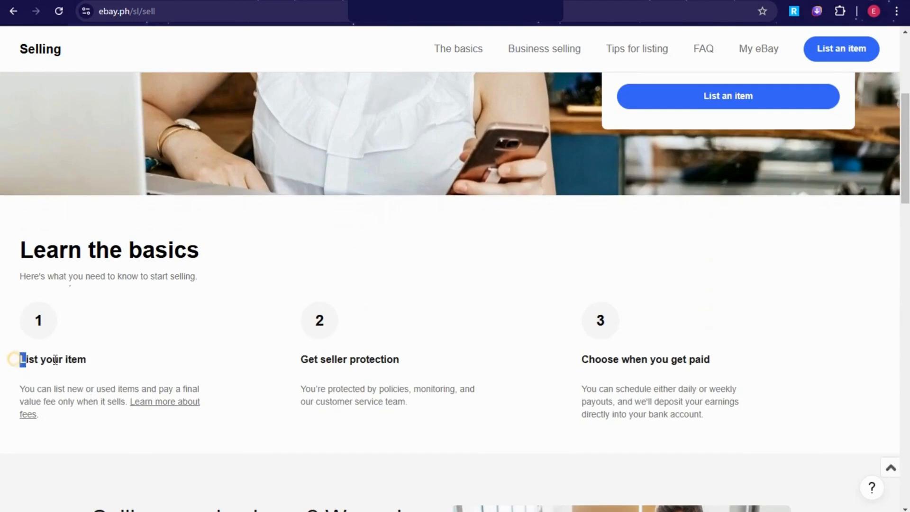
pyautogui.moveTo(20, 359); pyautogui.dragTo(88, 361)
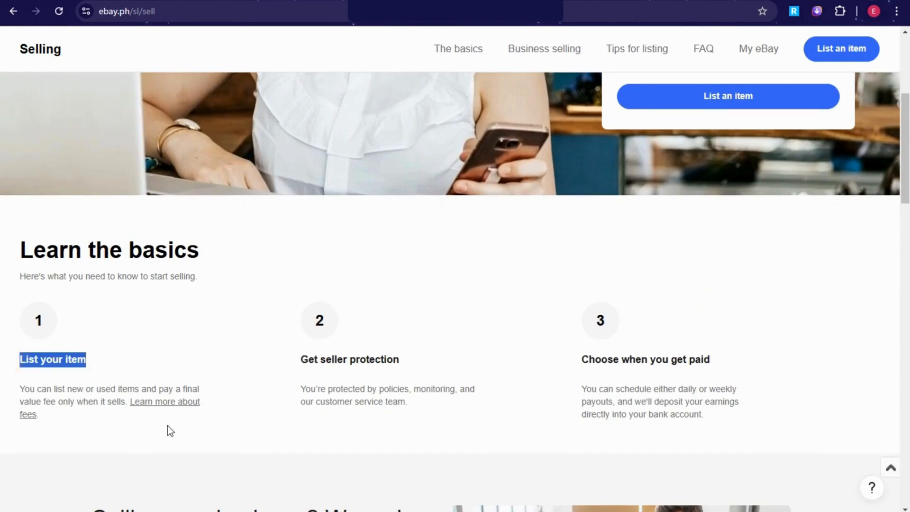
pyautogui.scroll(-1, 168, 429)
pyautogui.moveTo(294, 297); pyautogui.dragTo(392, 297)
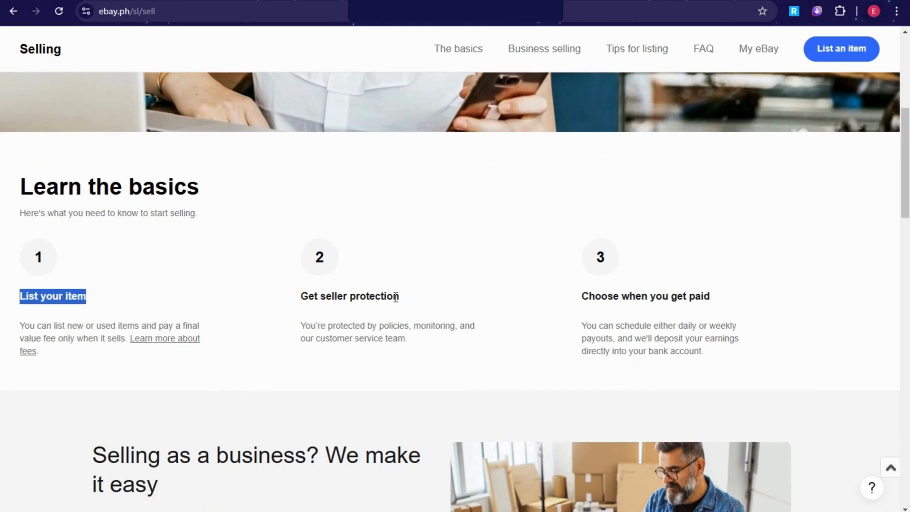
pyautogui.click(302, 296)
pyautogui.moveTo(295, 297); pyautogui.dragTo(401, 296)
pyautogui.click(403, 294)
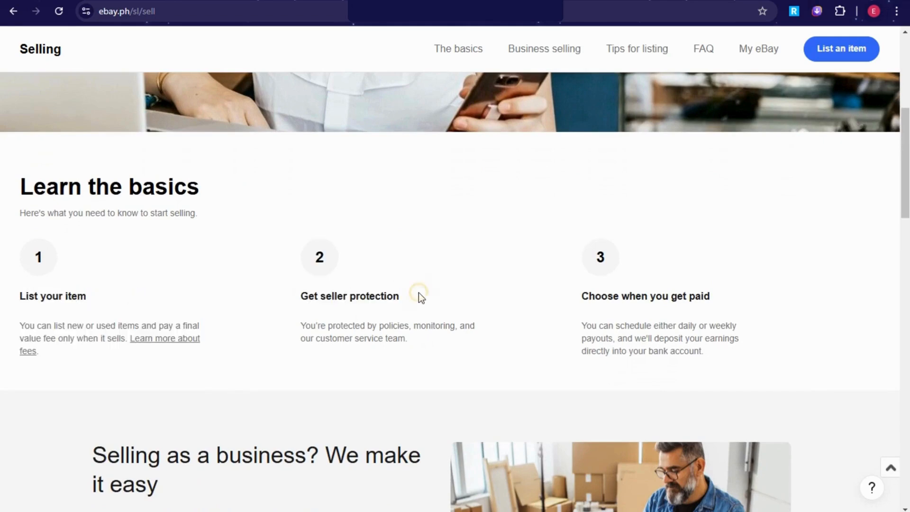
pyautogui.moveTo(574, 297); pyautogui.dragTo(743, 302)
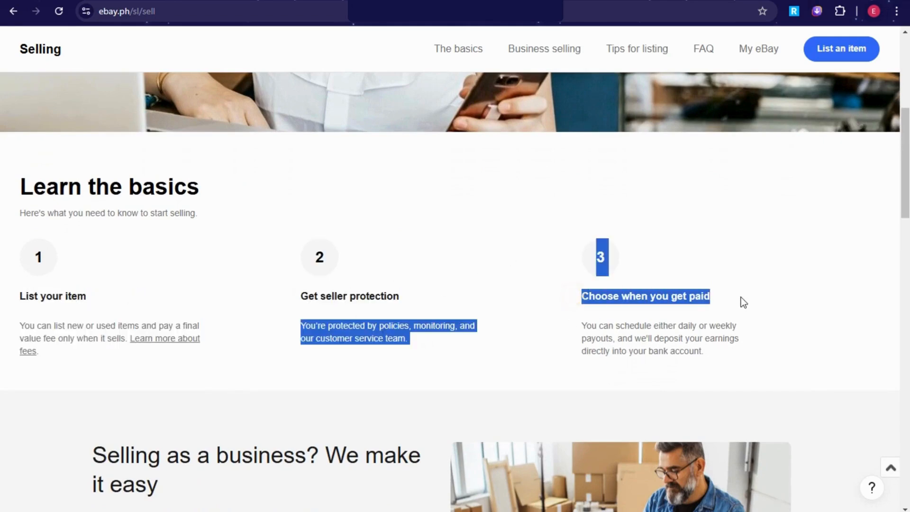
pyautogui.click(722, 317)
pyautogui.scroll(-9, 552, 398)
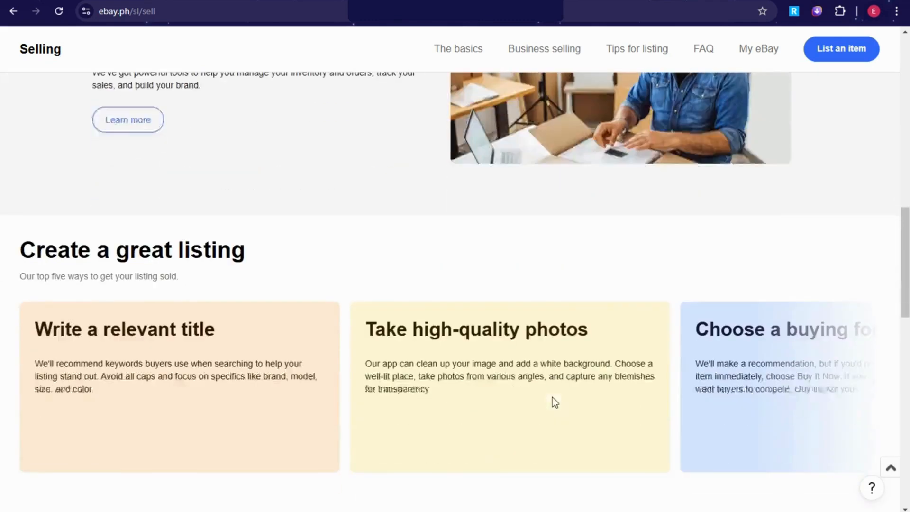
pyautogui.scroll(5, 553, 397)
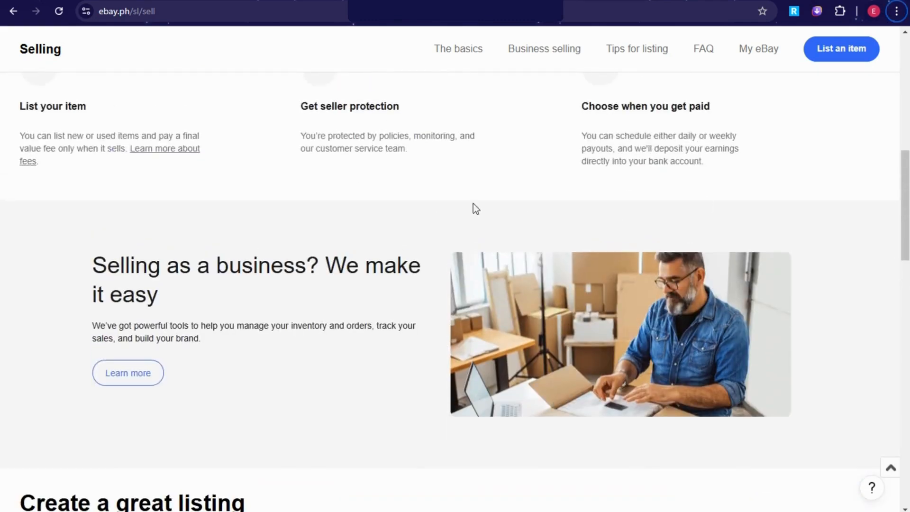
pyautogui.scroll(6, 806, 142)
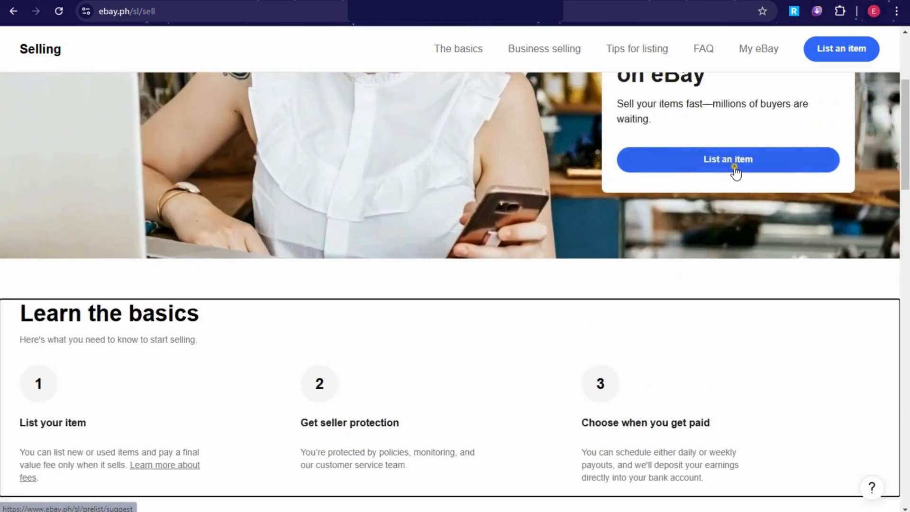
# Step: Start a new item listing and look up matches for "minimalist home decor"
pyautogui.click(735, 170)
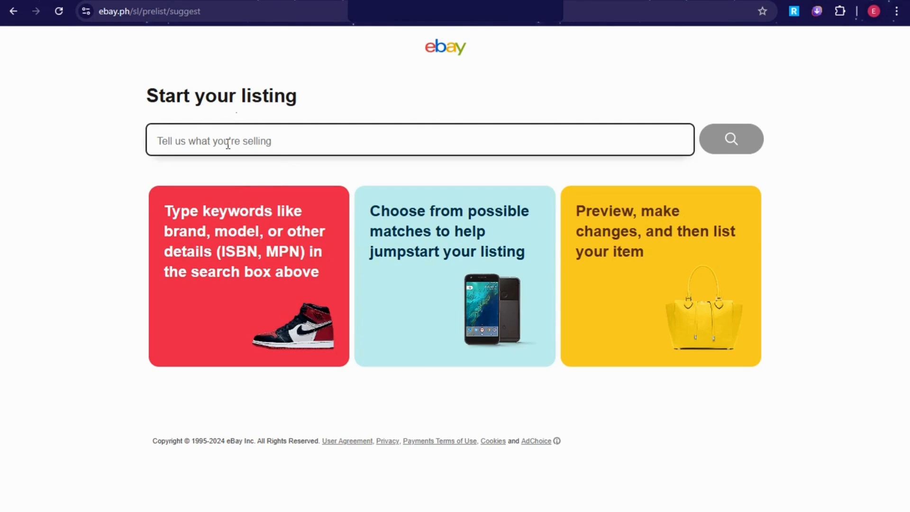
pyautogui.write('minima')
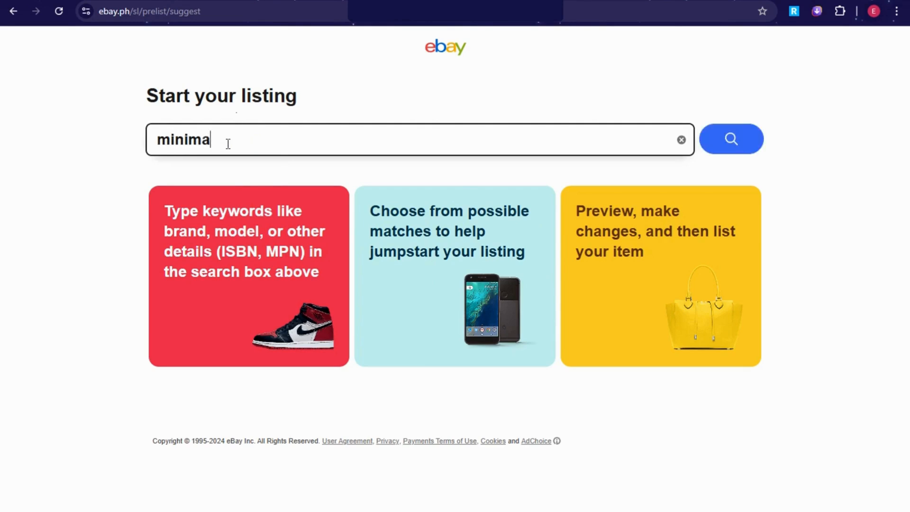
pyautogui.write('list home decor')
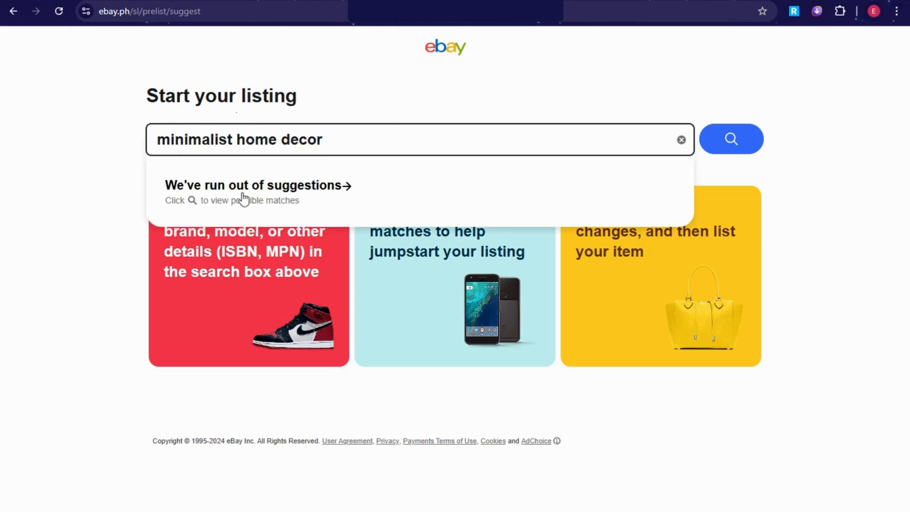
pyautogui.click(243, 198)
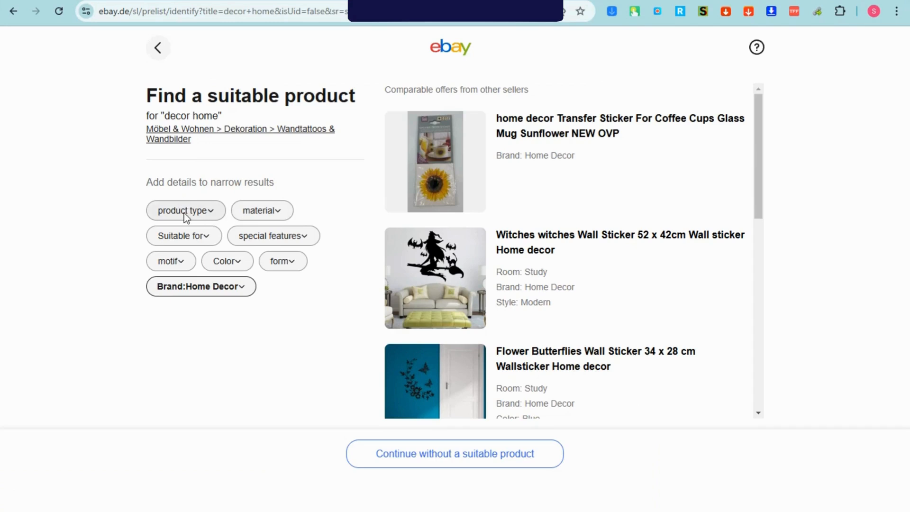
# Step: Check the product type choices and browse the comparable offers from other sellers
pyautogui.click(210, 212)
pyautogui.click(201, 209)
pyautogui.moveTo(755, 141); pyautogui.dragTo(777, 307)
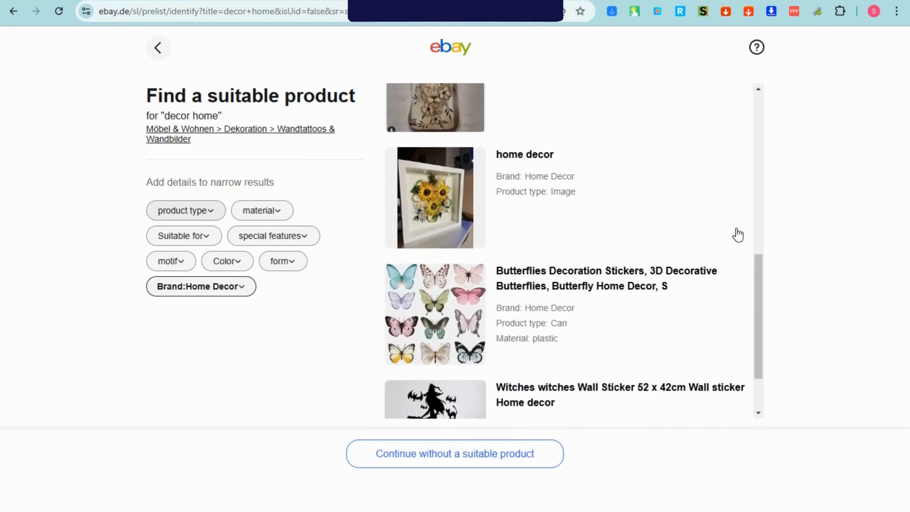
# Step: Continue to the offer form without a suitable product, choosing the item condition New and completing the human verification
pyautogui.click(460, 454)
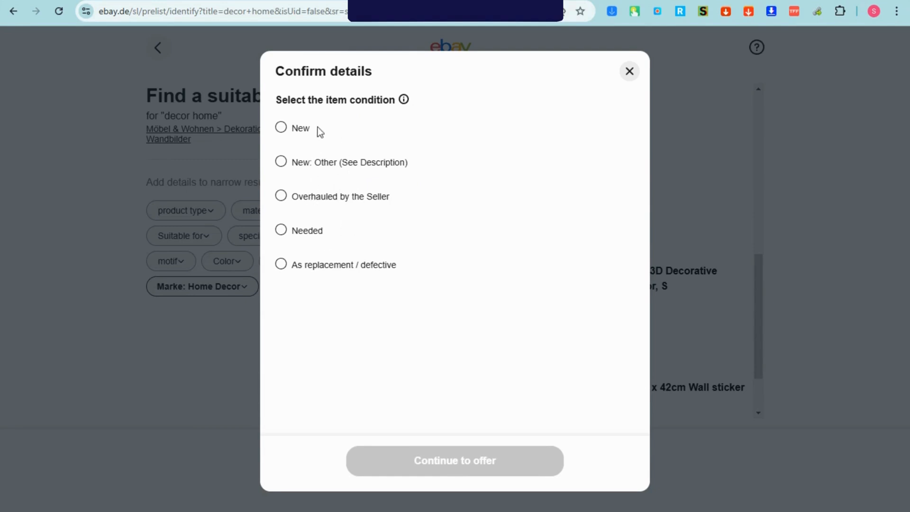
pyautogui.click(302, 126)
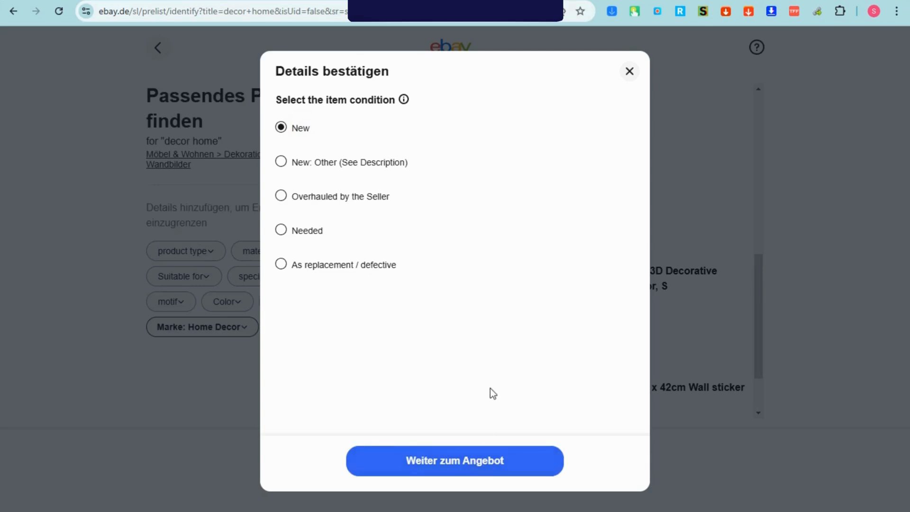
pyautogui.click(484, 467)
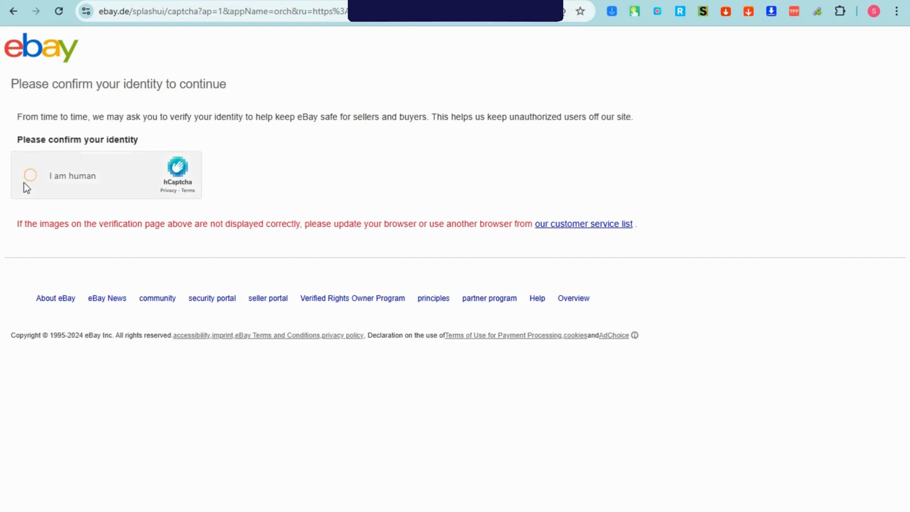
pyautogui.click(27, 181)
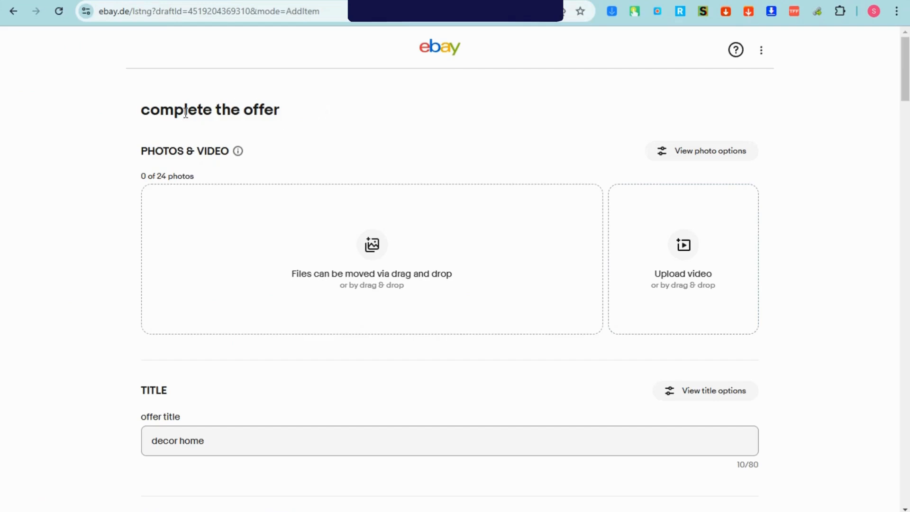
# Step: Review the listing's photo options and the information about photos and video
pyautogui.click(704, 151)
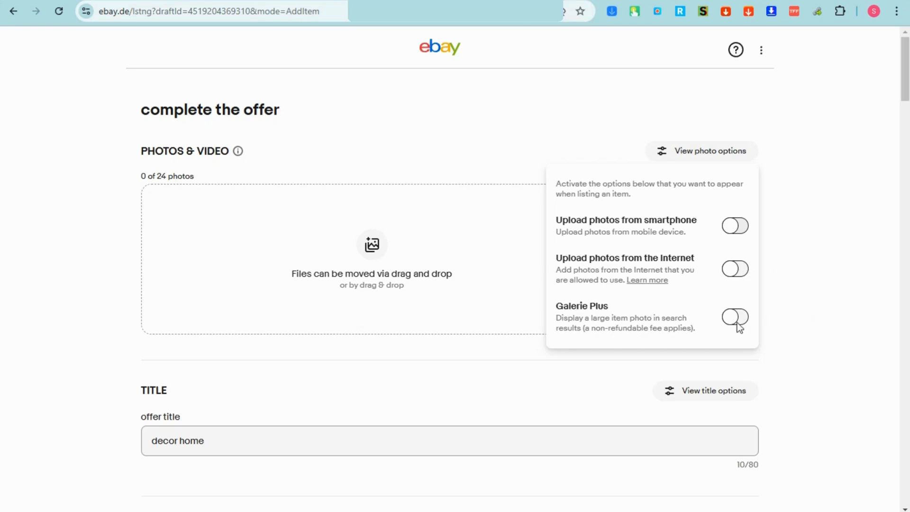
pyautogui.click(494, 155)
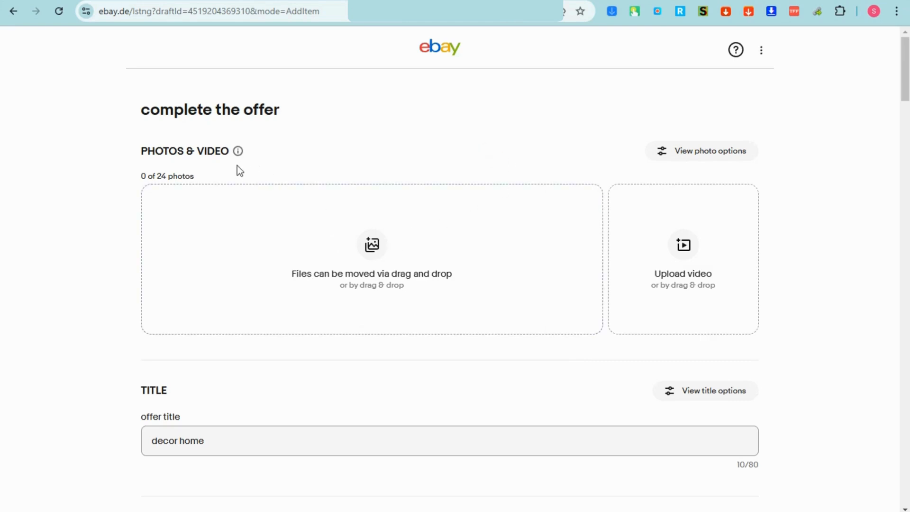
pyautogui.click(238, 152)
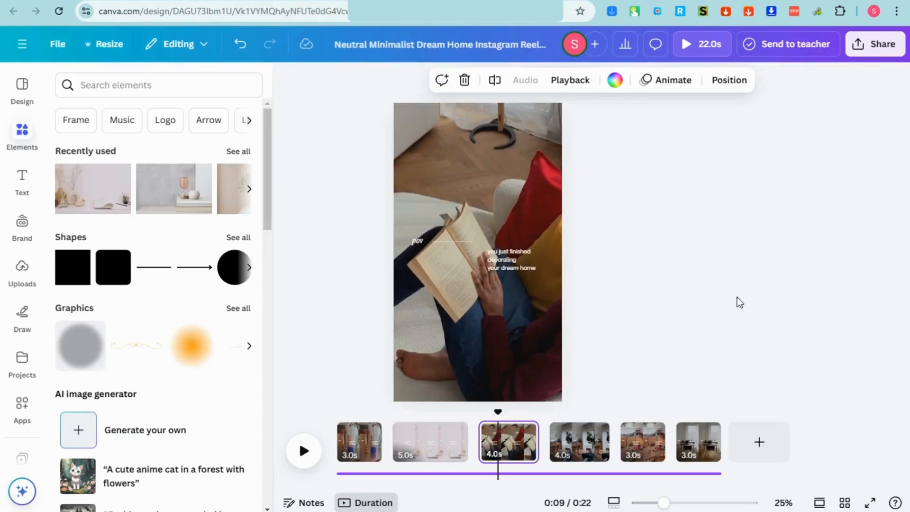
# Step: In the Canva reel, replace the third scene's video with the beige living room photo and the fourth's with the green arch photo
pyautogui.click(239, 151)
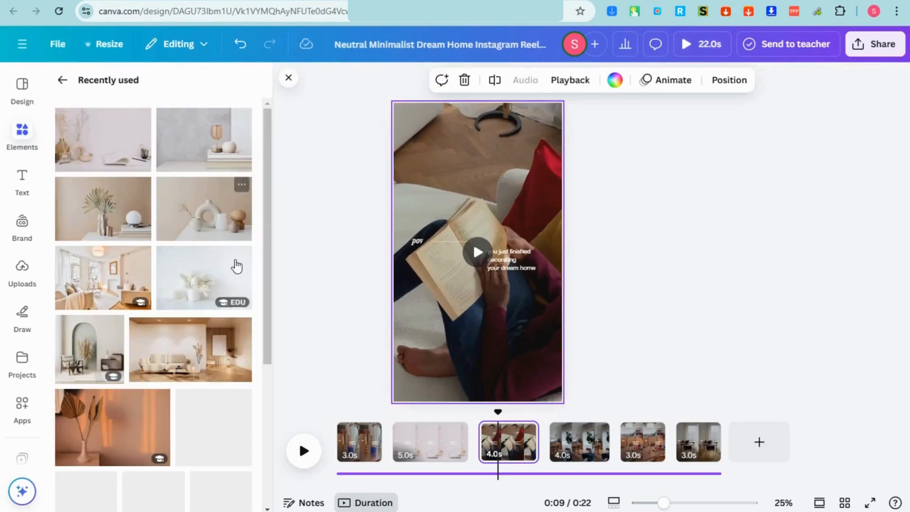
pyautogui.moveTo(189, 349); pyautogui.dragTo(403, 383)
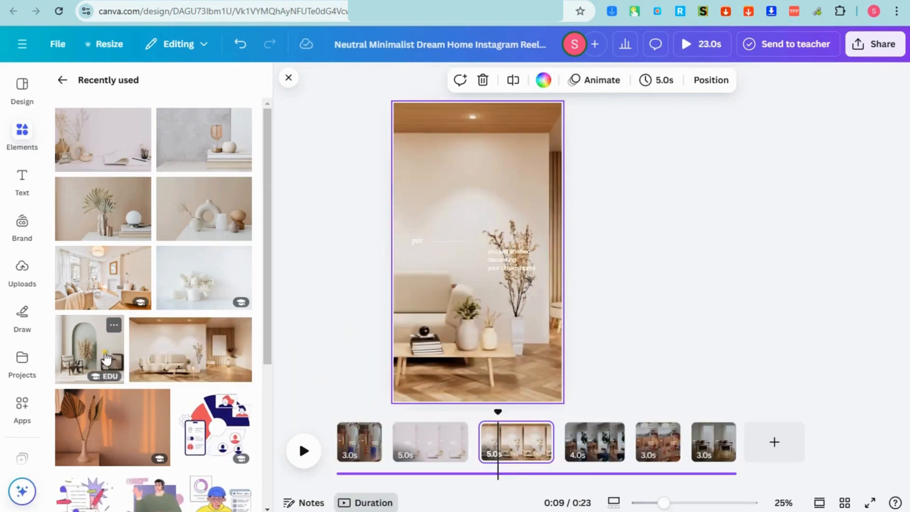
pyautogui.moveTo(106, 359); pyautogui.dragTo(593, 454)
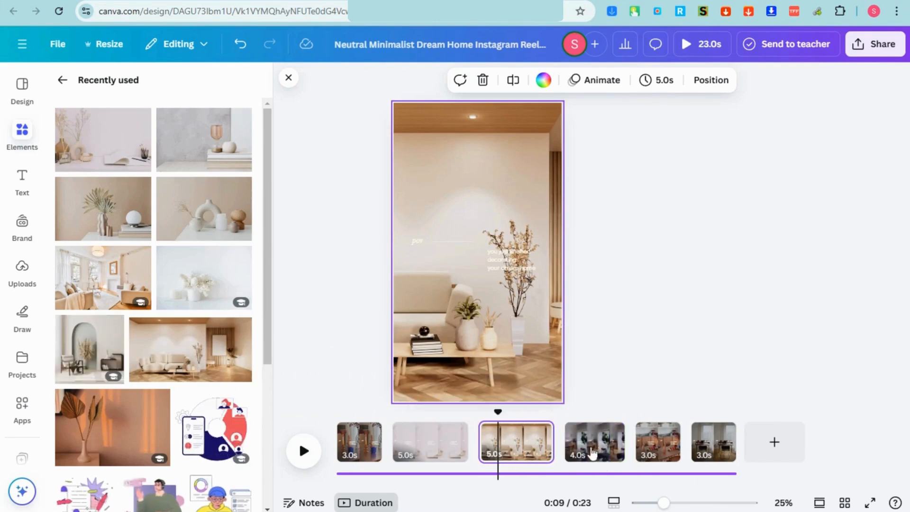
pyautogui.click(593, 453)
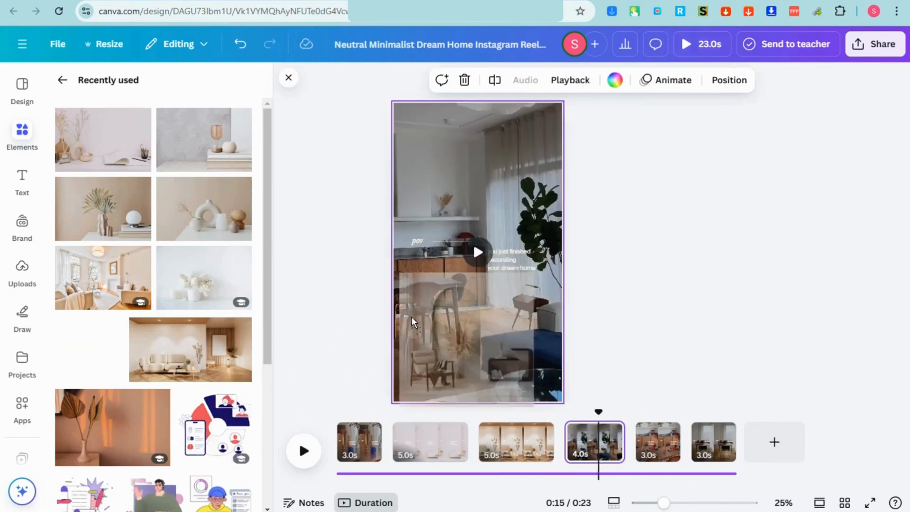
pyautogui.moveTo(412, 323)
pyautogui.mouseDown()
pyautogui.moveTo(380, 339)
pyautogui.moveTo(425, 342)
pyautogui.moveTo(423, 334)
pyautogui.mouseUp()
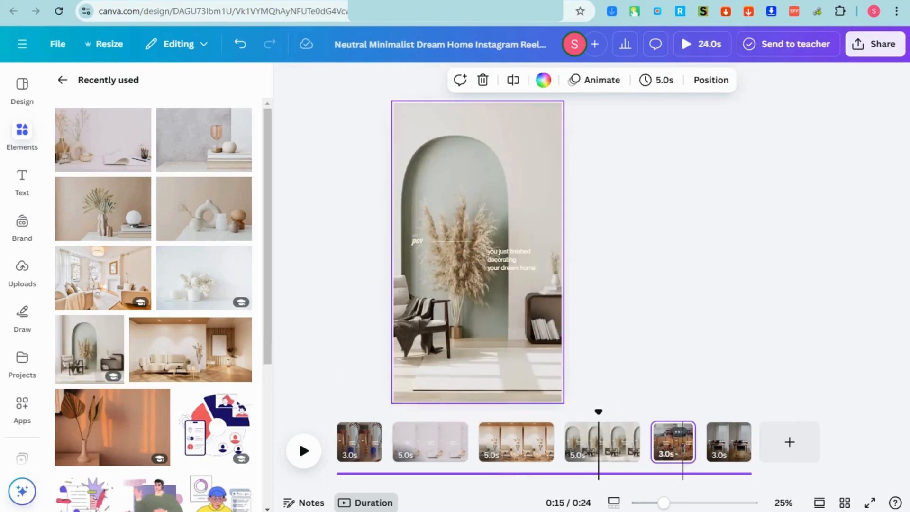
# Step: Replace the fifth scene's video with the terracotta photo of dried leaves in a vase, and download all pages as an MP4 video
pyautogui.click(300, 440)
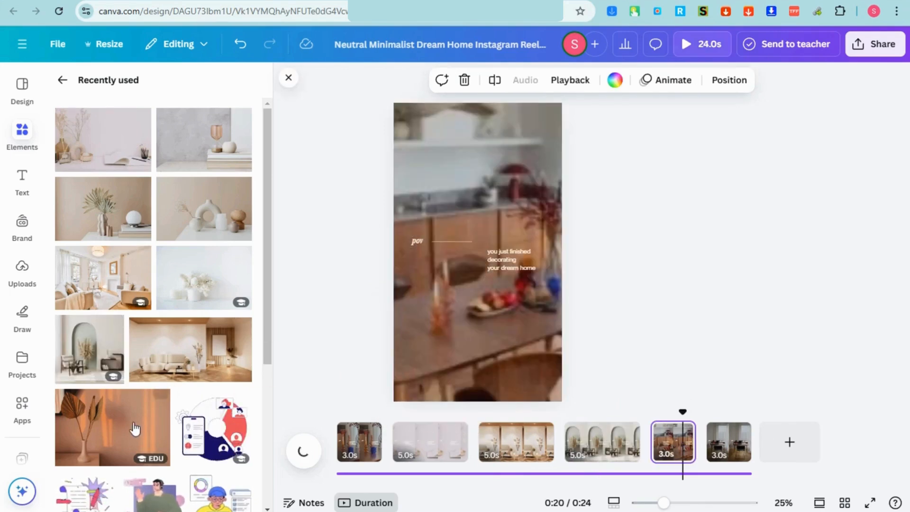
pyautogui.moveTo(135, 429); pyautogui.dragTo(403, 380)
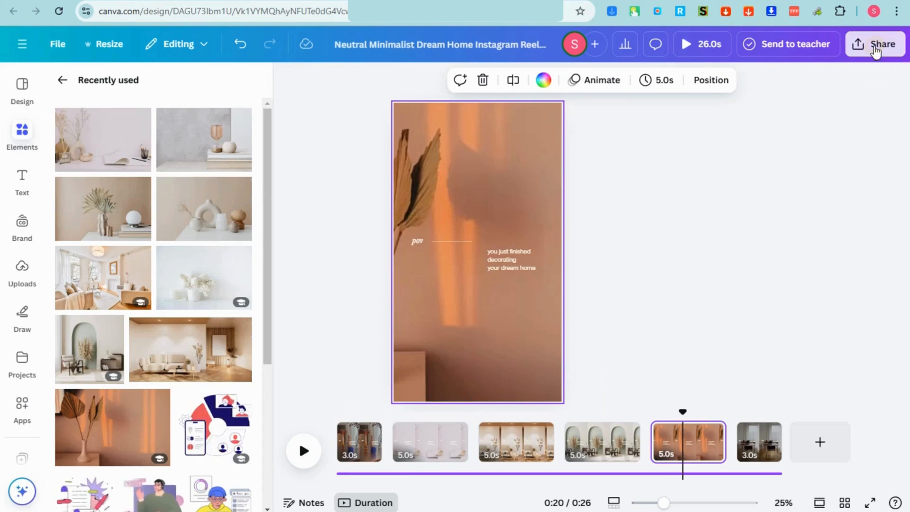
pyautogui.click(876, 49)
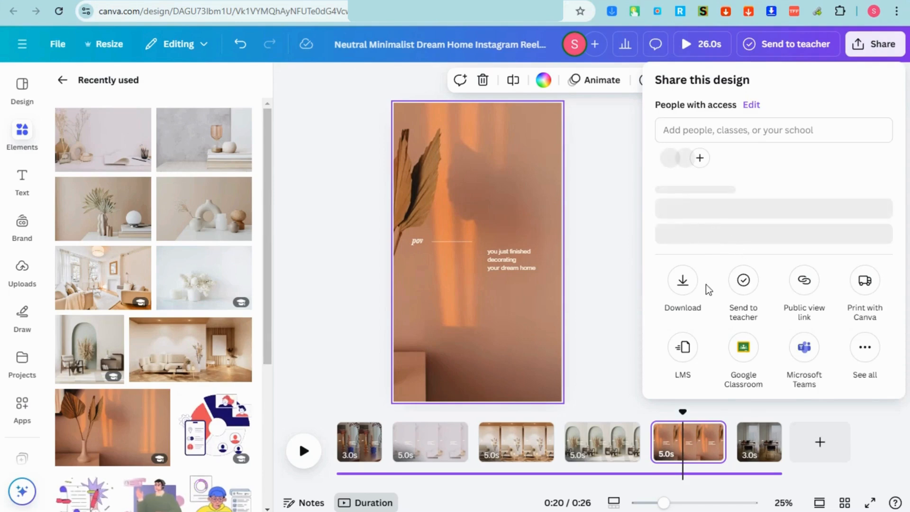
pyautogui.click(684, 289)
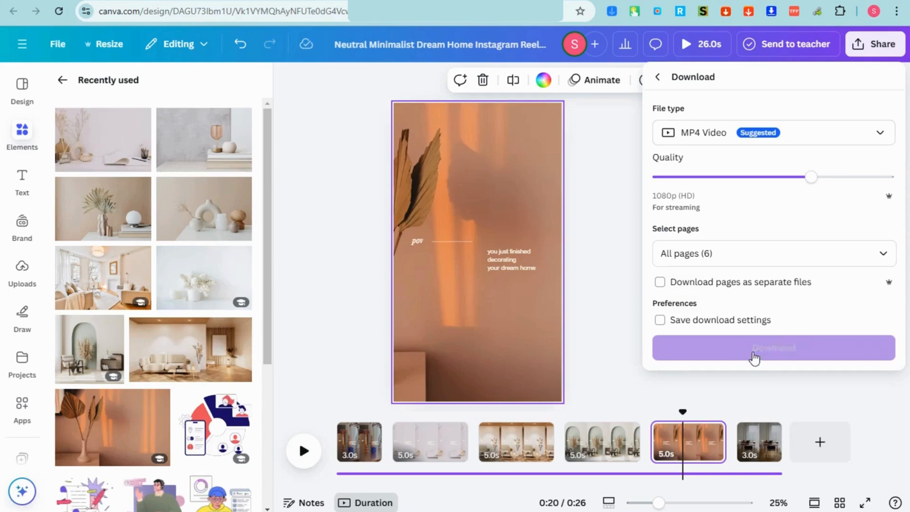
pyautogui.click(775, 349)
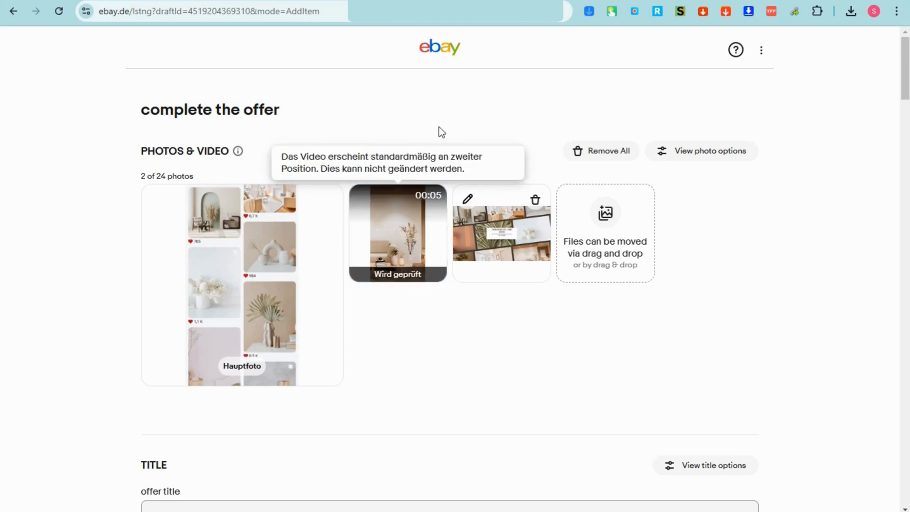
# Step: In the eBay offer, open the uploaded video's review dialog, translate its notice into English to read it, and close the dialog
pyautogui.click(386, 242)
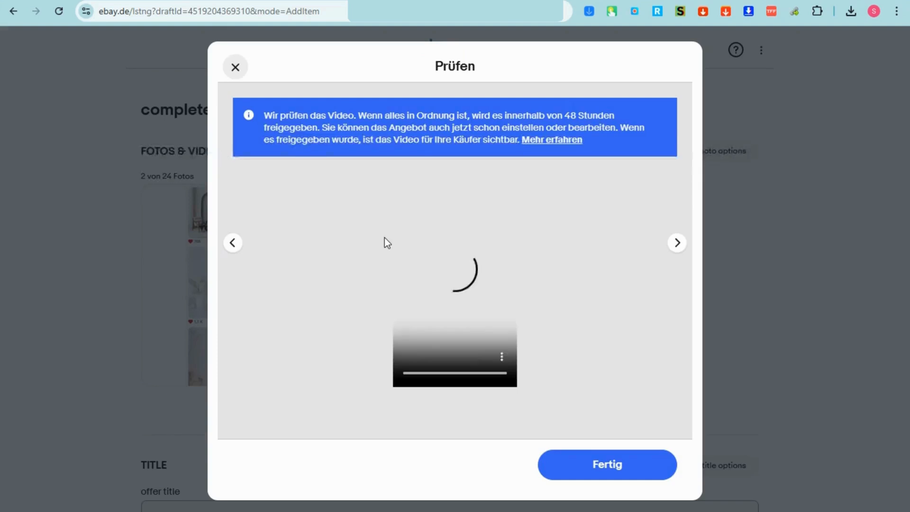
pyautogui.rightClick(365, 67)
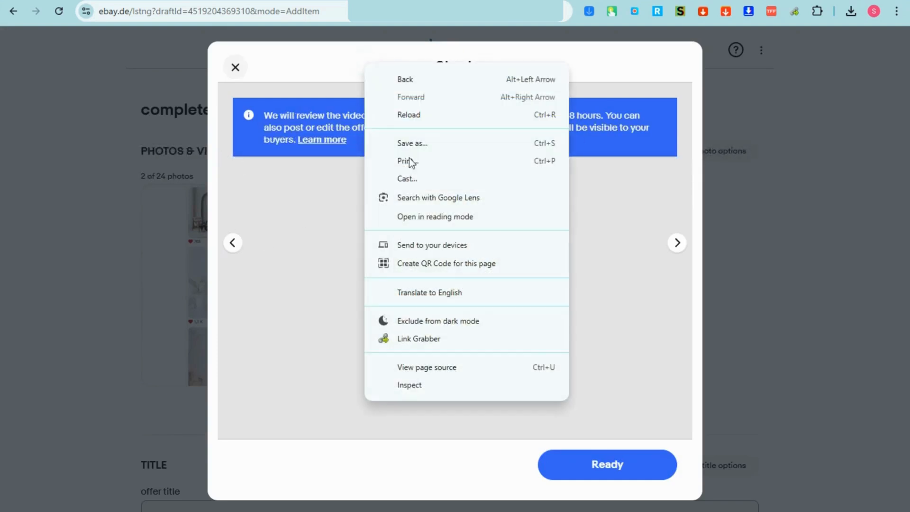
pyautogui.click(429, 304)
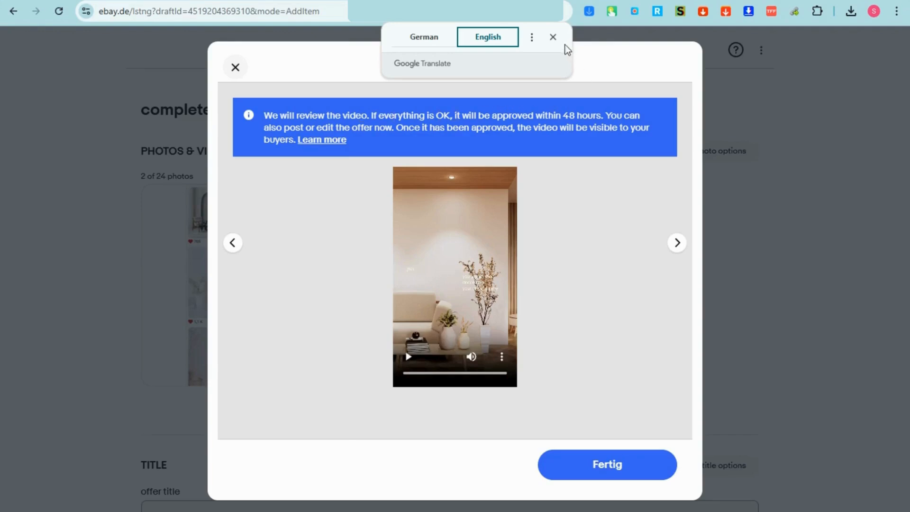
pyautogui.click(553, 38)
pyautogui.click(554, 38)
pyautogui.click(555, 39)
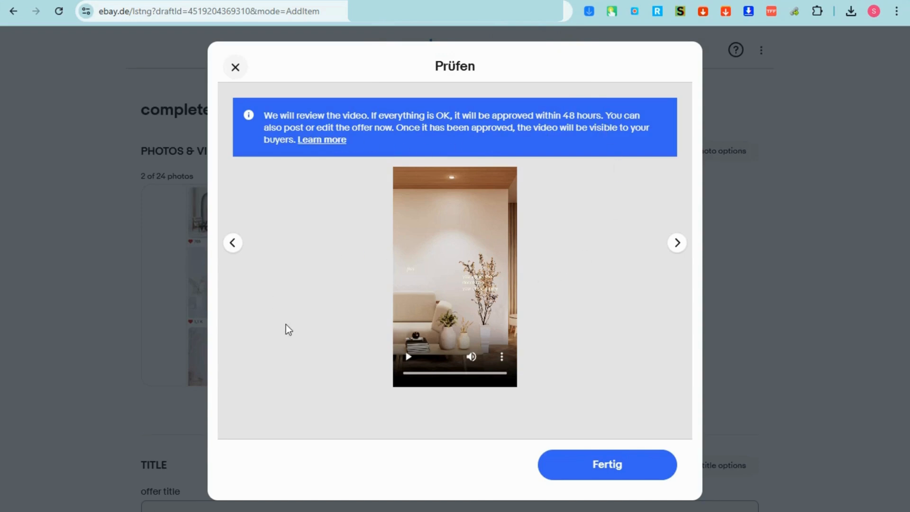
pyautogui.click(234, 69)
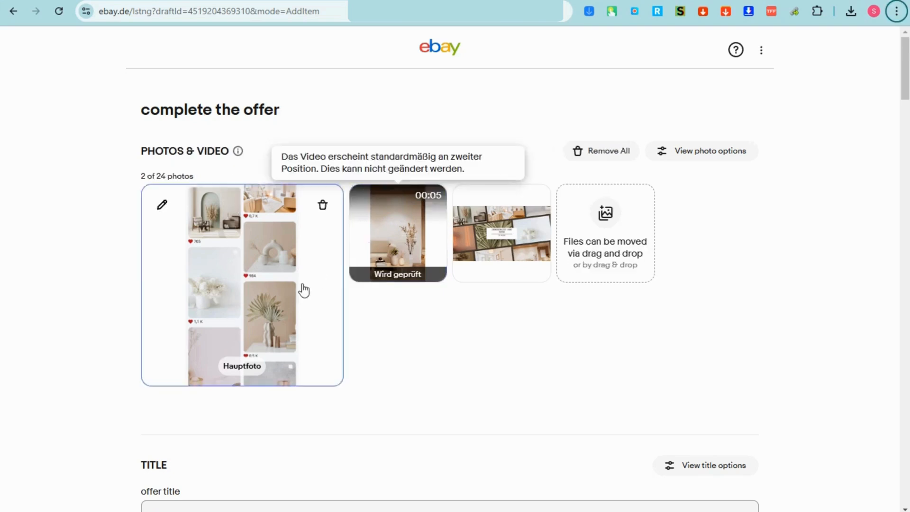
# Step: Reopen the listing video from its edit option to check the preview, and finish without changes
pyautogui.scroll(-1, 501, 341)
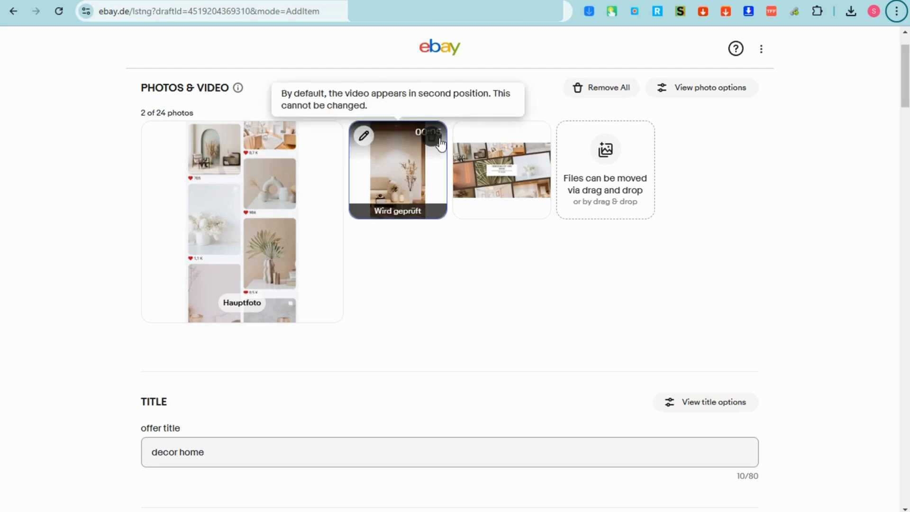
pyautogui.click(364, 137)
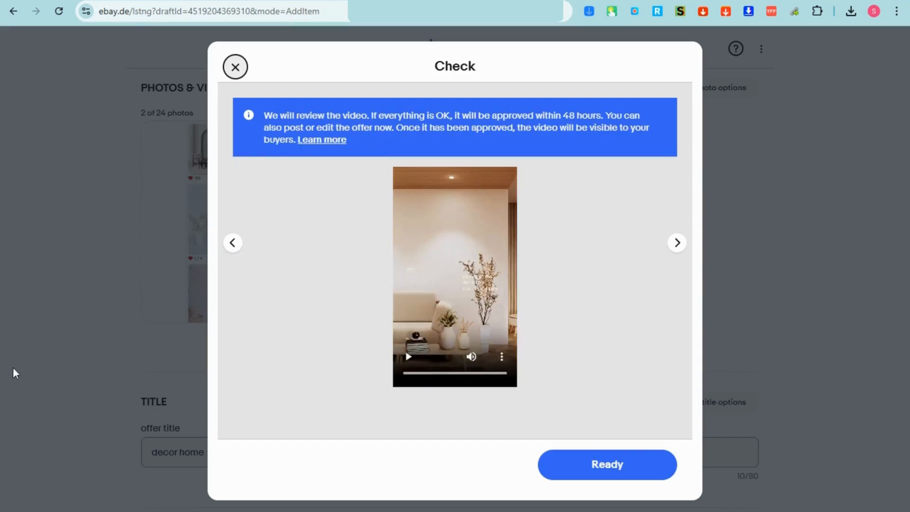
pyautogui.click(601, 474)
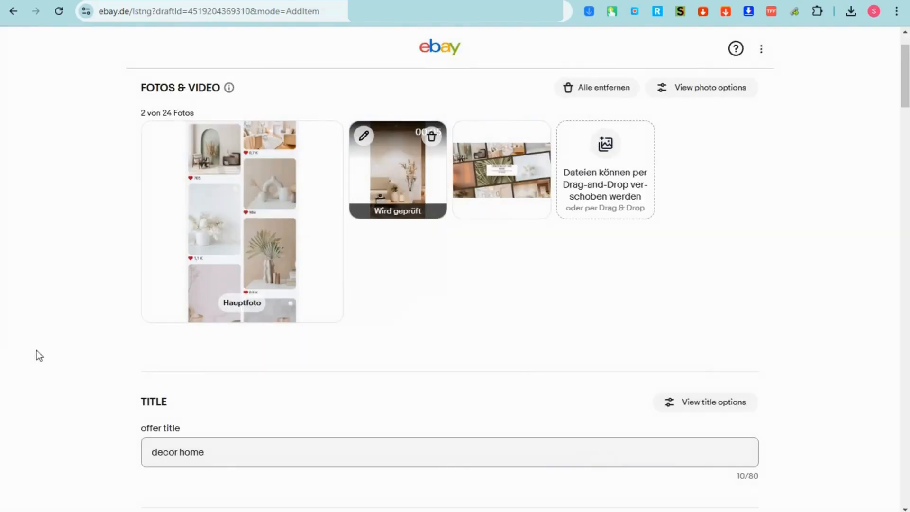
# Step: Replace the offer title with "Minimalist Home Decor", correcting the misspelled first word with the spelling suggestion
pyautogui.scroll(-3, 431, 311)
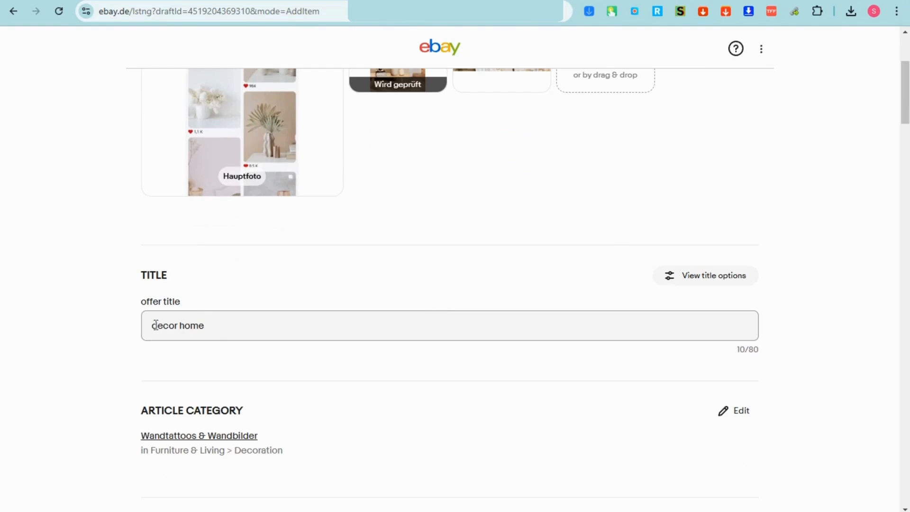
pyautogui.moveTo(155, 325); pyautogui.dragTo(222, 325)
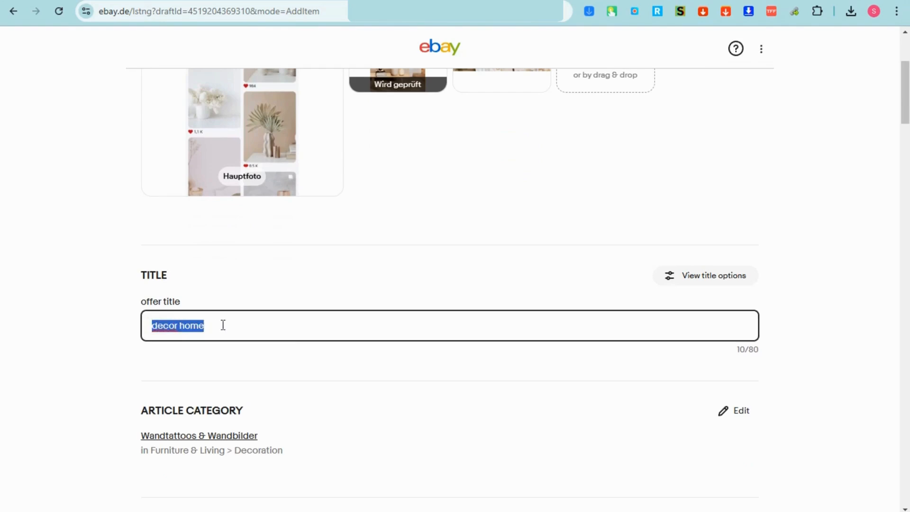
pyautogui.write('Minim')
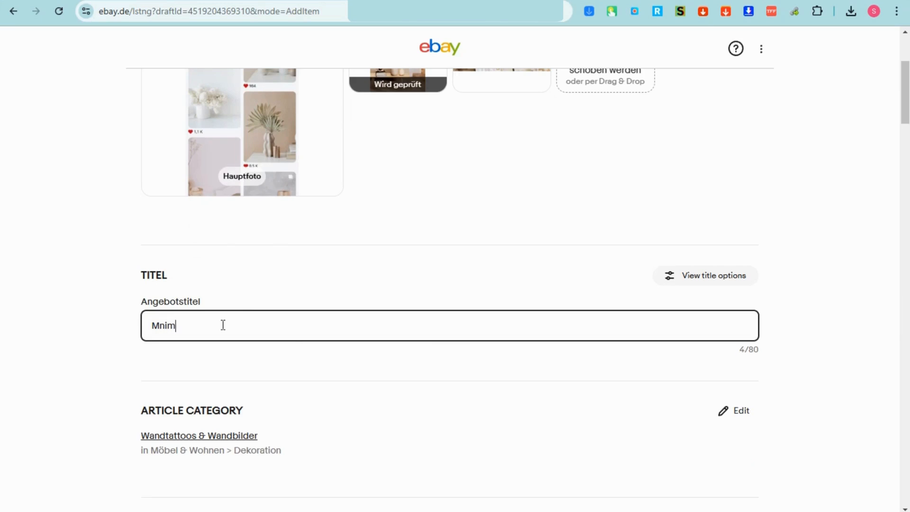
pyautogui.press('BackSpace')
pyautogui.press('BackSpace')
pyautogui.press('BackSpace')
pyautogui.write('imin')
pyautogui.press('BackSpace')
pyautogui.press('BackSpace')
pyautogui.press('BackSpace')
pyautogui.press('BackSpace')
pyautogui.write('i')
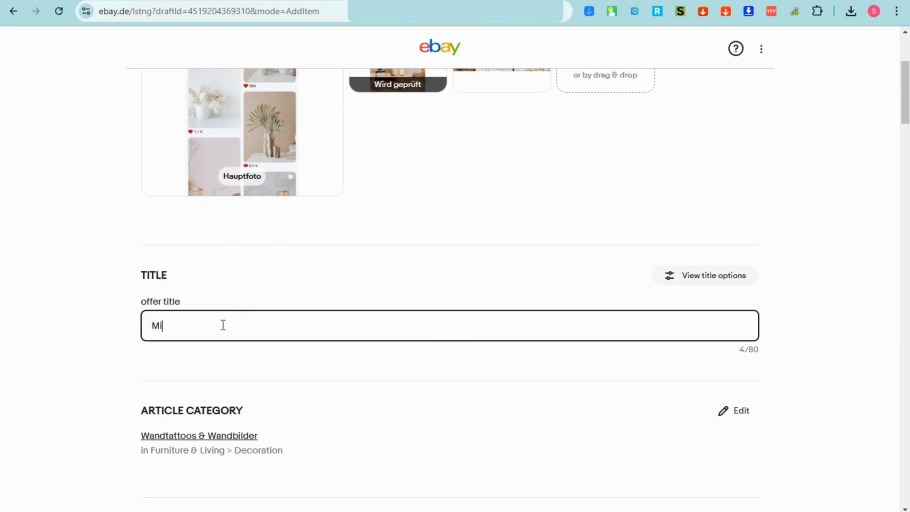
pyautogui.write('nim')
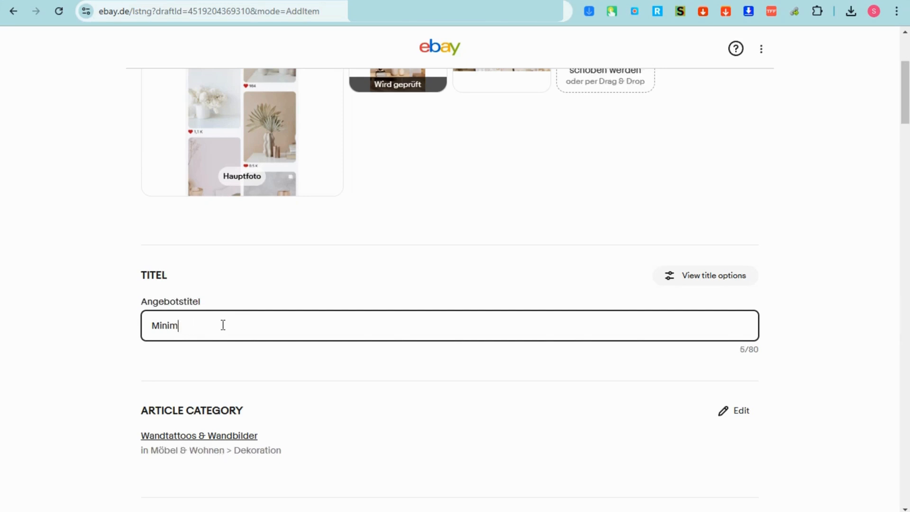
pyautogui.write('alisy Home Decor')
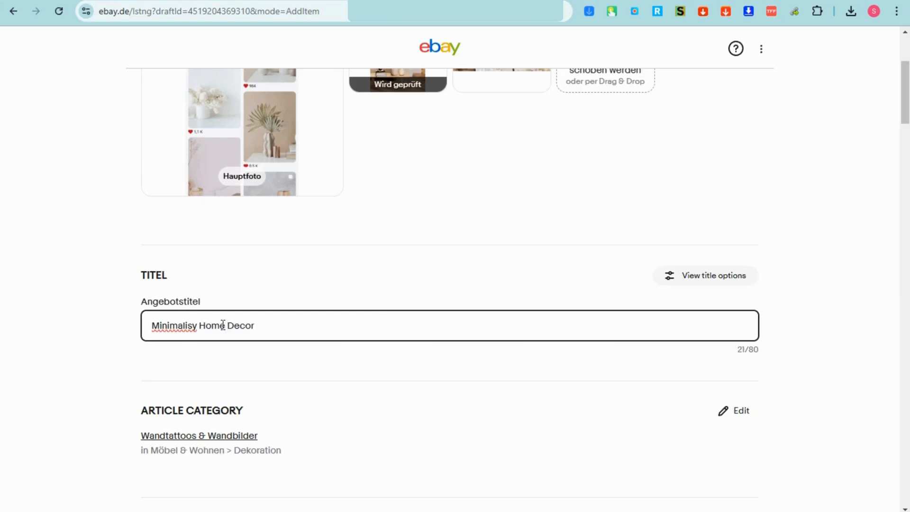
pyautogui.rightClick(192, 325)
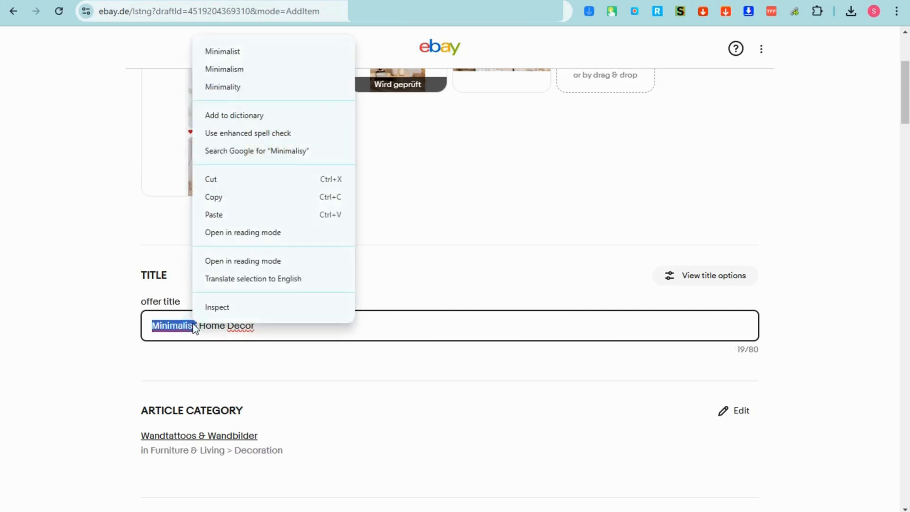
pyautogui.click(248, 53)
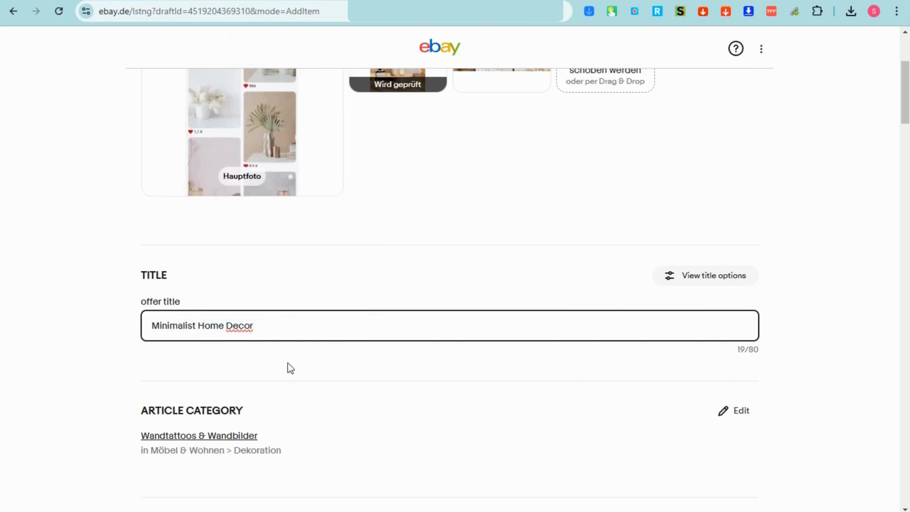
# Step: Check the first and second category settings of the article category and close them unchanged
pyautogui.scroll(-4, 325, 398)
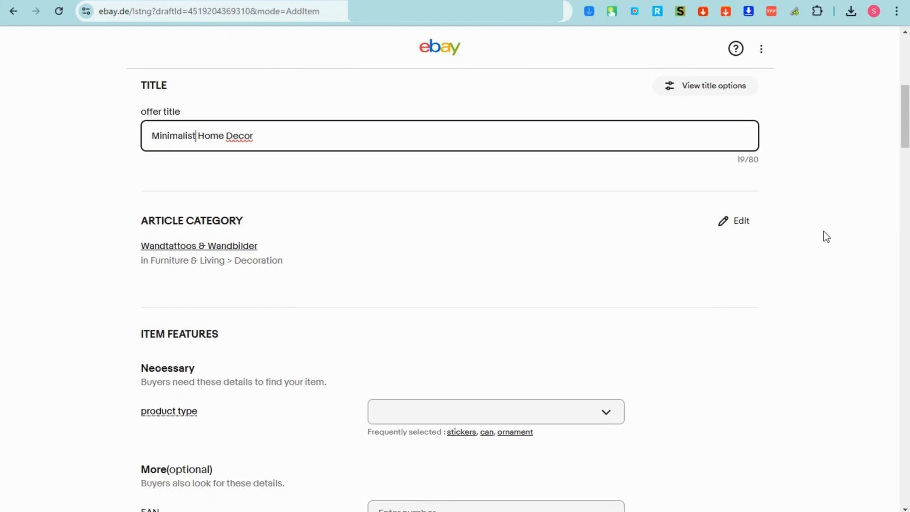
pyautogui.click(732, 227)
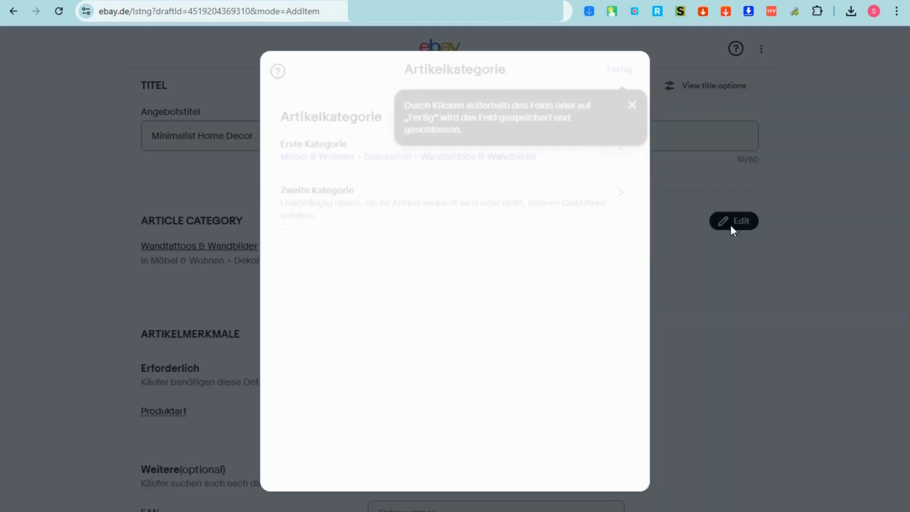
pyautogui.click(628, 107)
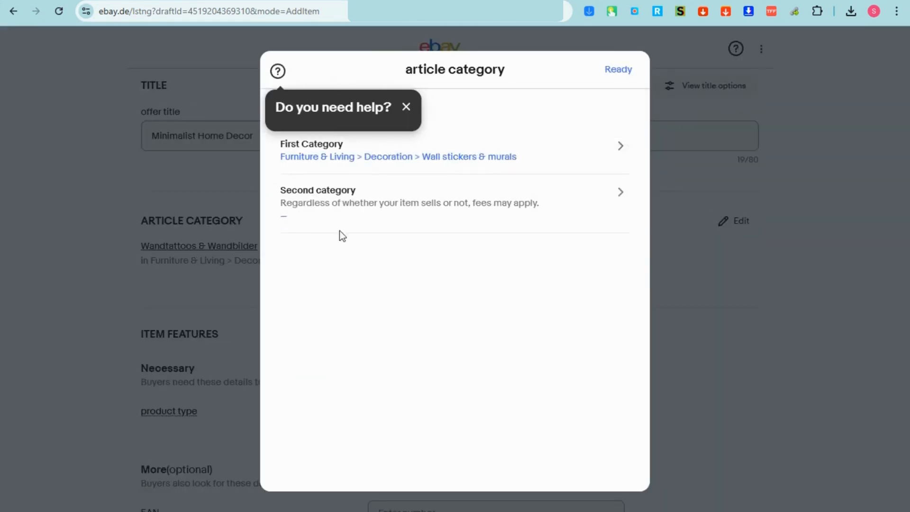
pyautogui.click(74, 253)
# Step: Look through the available product type options under the required item features without choosing one
pyautogui.scroll(-1, 266, 351)
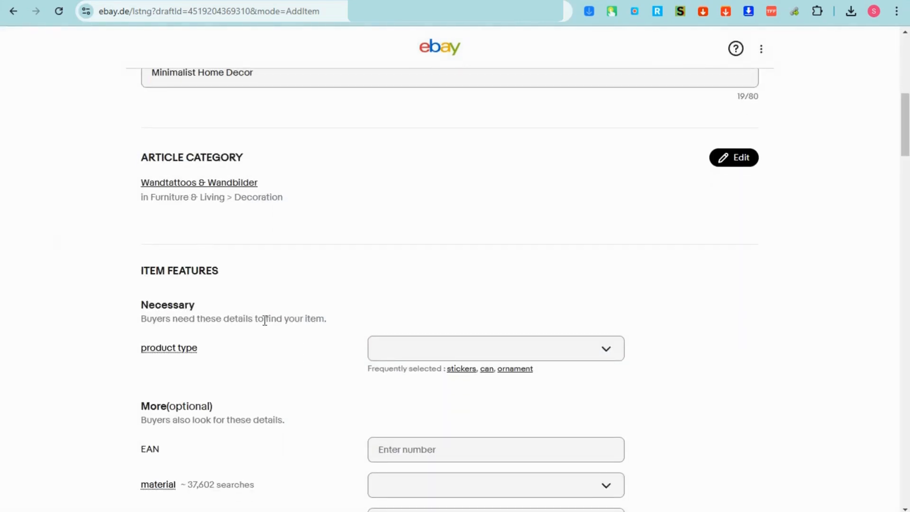
pyautogui.click(605, 351)
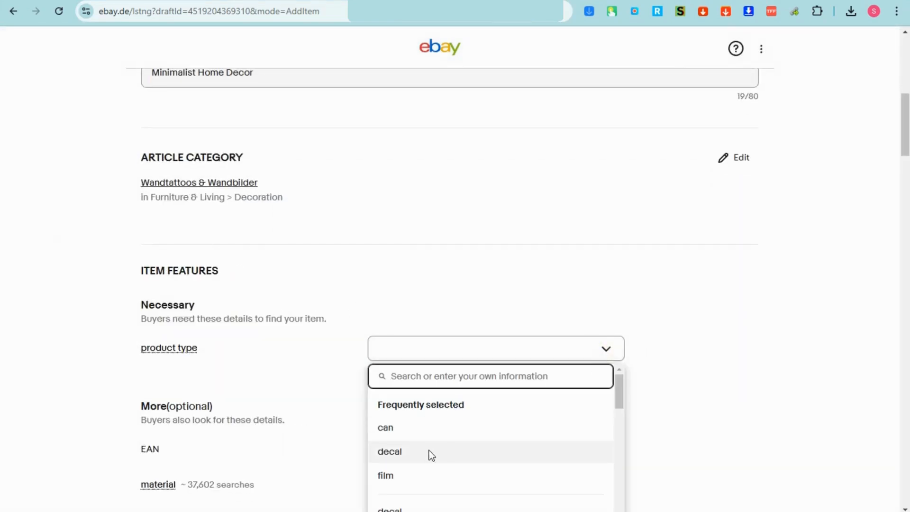
pyautogui.scroll(-3, 427, 441)
pyautogui.scroll(3, 421, 435)
pyautogui.scroll(-5, 745, 386)
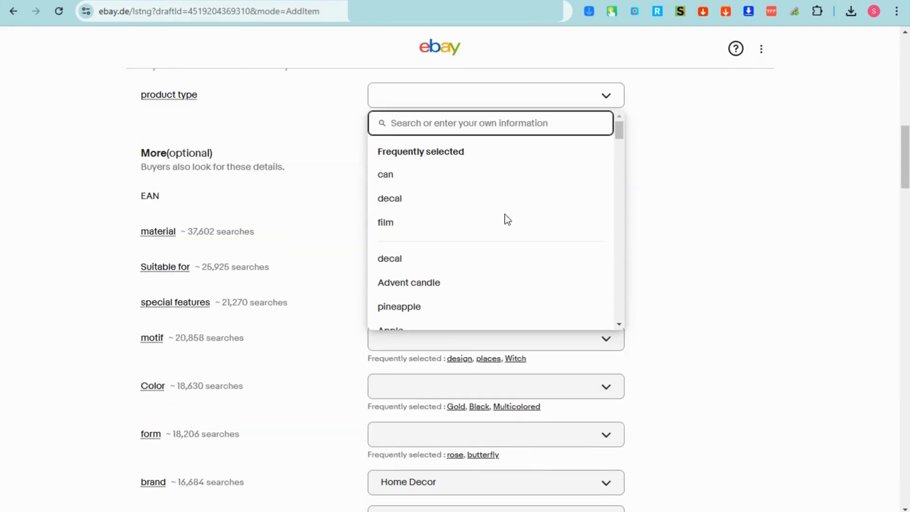
pyautogui.click(91, 227)
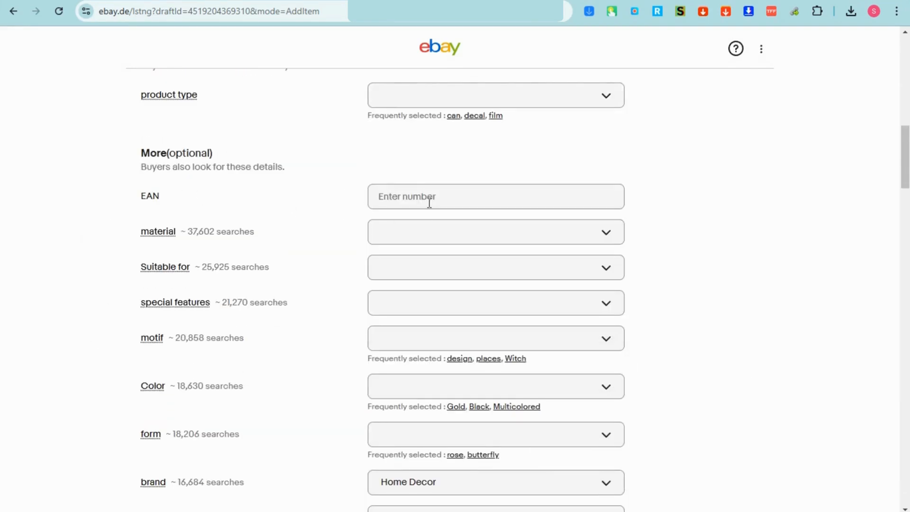
# Step: In the optional item features, set the material to Wood and Suitable for to Wall
pyautogui.click(606, 234)
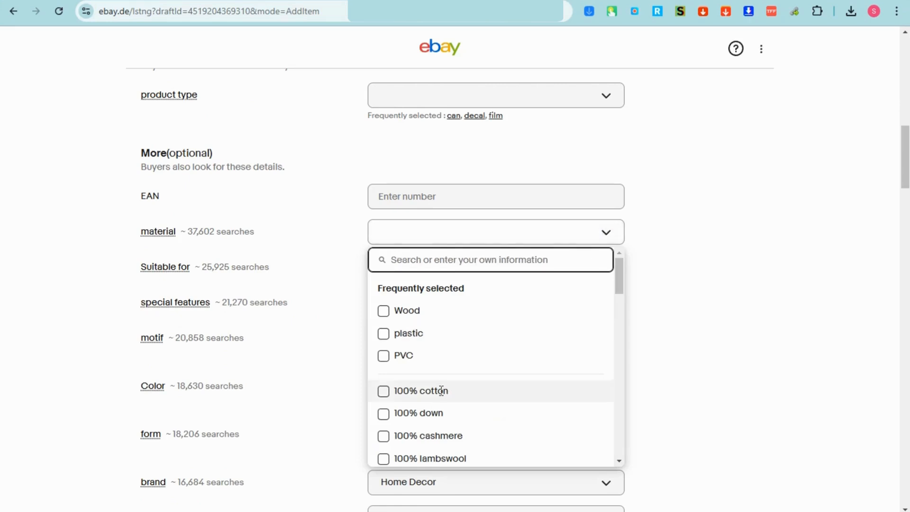
pyautogui.click(458, 310)
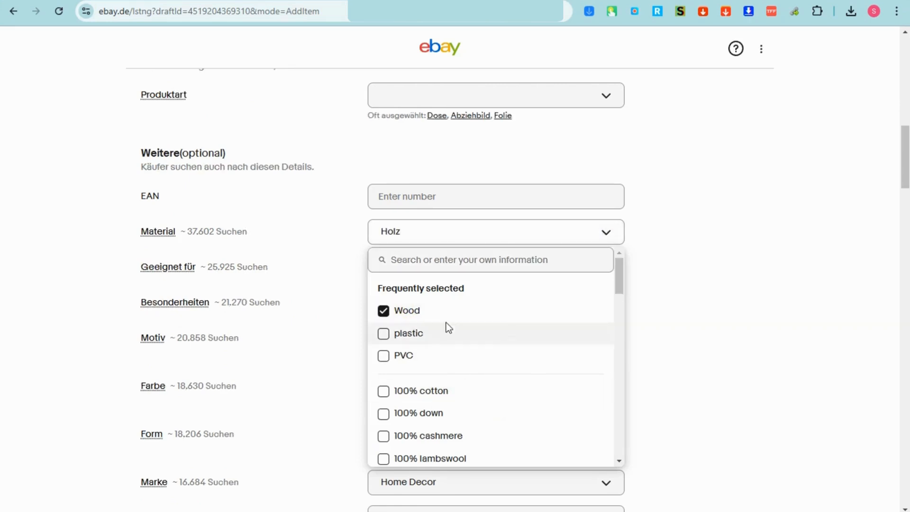
pyautogui.click(686, 311)
pyautogui.click(513, 266)
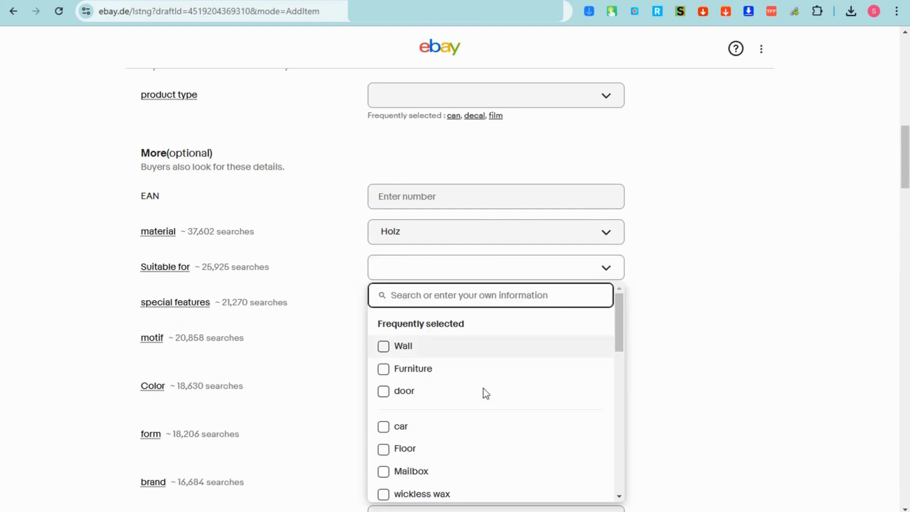
pyautogui.click(498, 334)
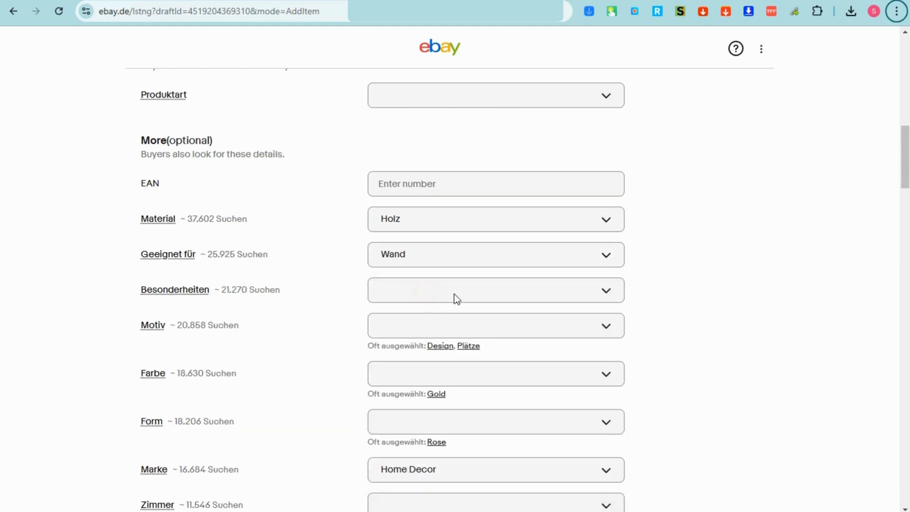
pyautogui.click(541, 261)
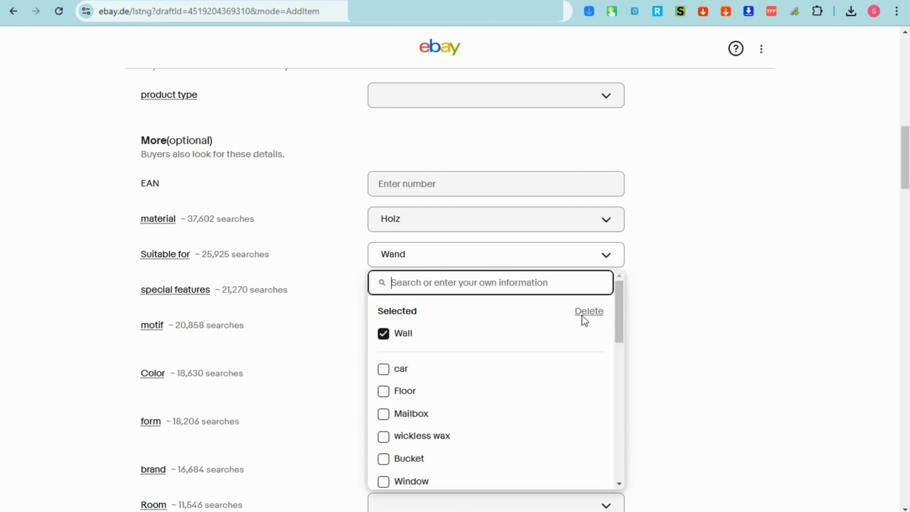
pyautogui.click(687, 280)
# Step: Translate the offer page into English
pyautogui.rightClick(509, 222)
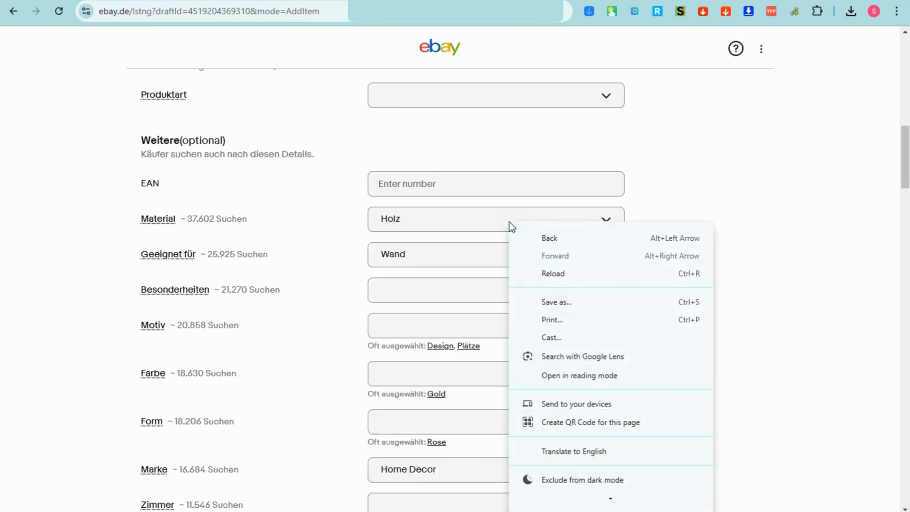
pyautogui.click(566, 452)
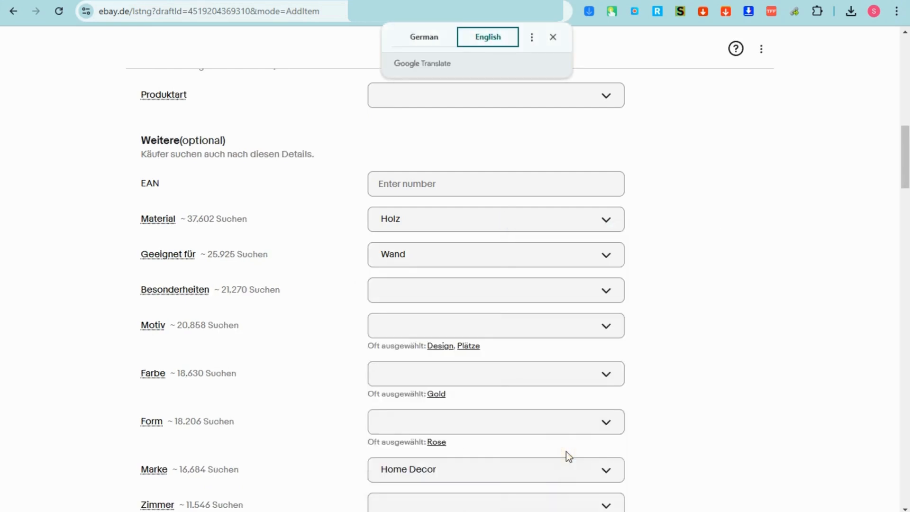
# Step: Look through the special features, motif and color options without choosing any, and expand the remaining optional item features
pyautogui.click(552, 37)
pyautogui.scroll(-3, 690, 199)
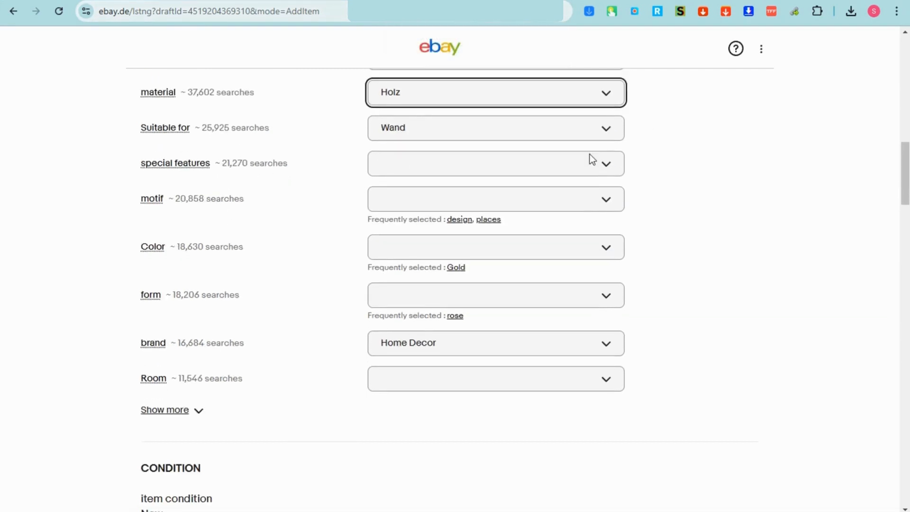
pyautogui.click(636, 155)
pyautogui.scroll(-2, 636, 156)
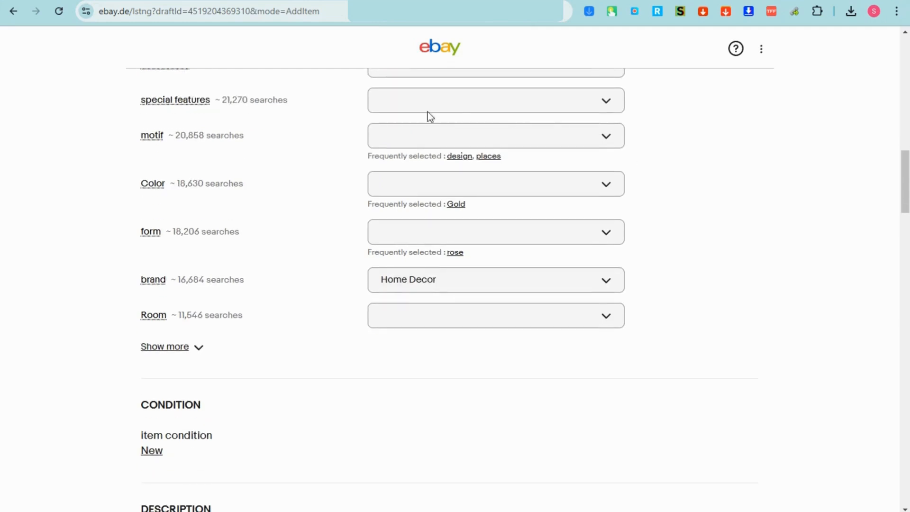
pyautogui.click(508, 98)
pyautogui.click(679, 136)
pyautogui.click(511, 133)
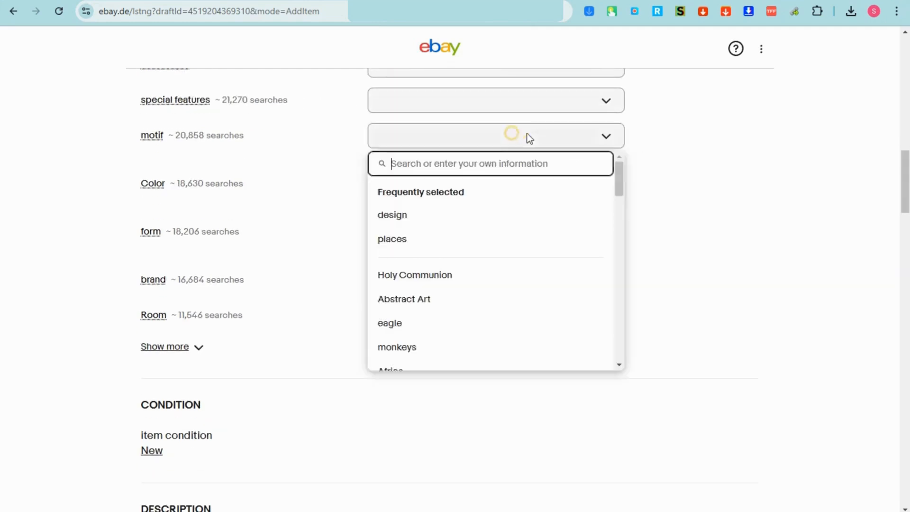
pyautogui.click(698, 217)
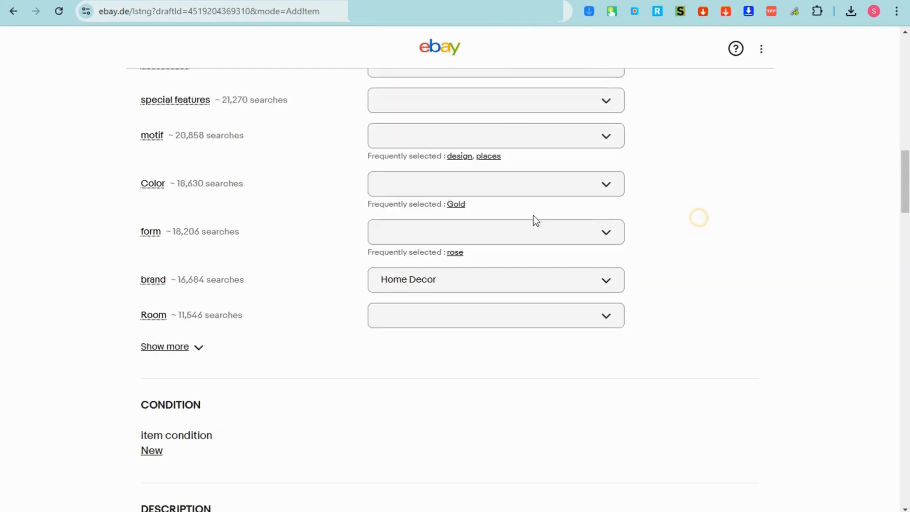
pyautogui.click(492, 186)
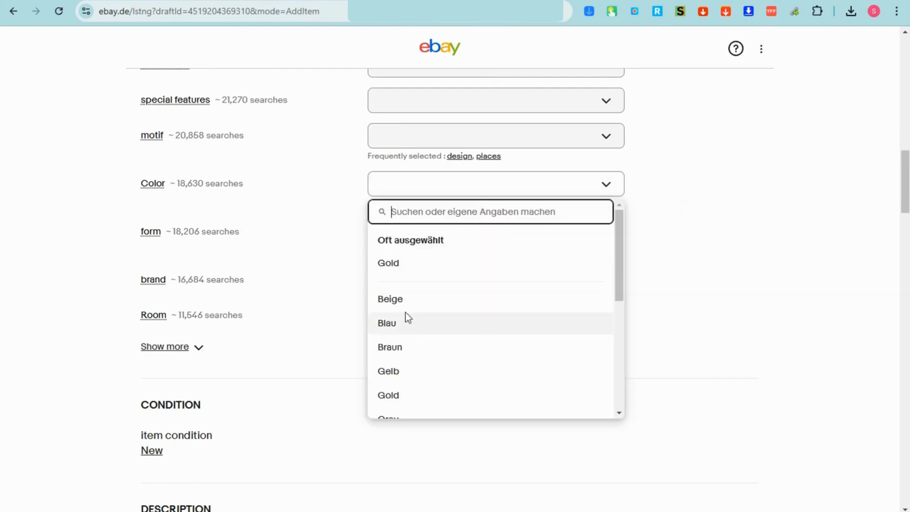
pyautogui.click(691, 241)
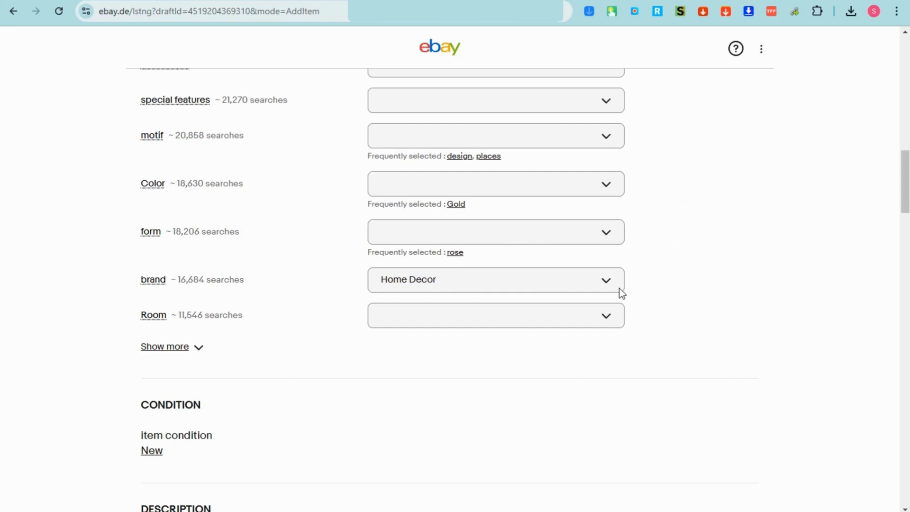
pyautogui.click(181, 347)
# Step: Paste the prepared Minimalist Home Decor text into the listing's description
pyautogui.scroll(-3, 266, 339)
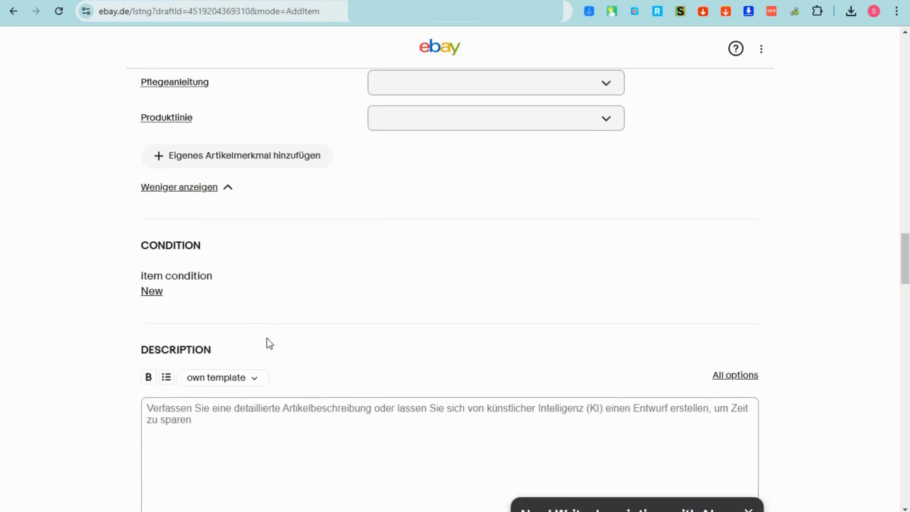
pyautogui.scroll(-2, 267, 339)
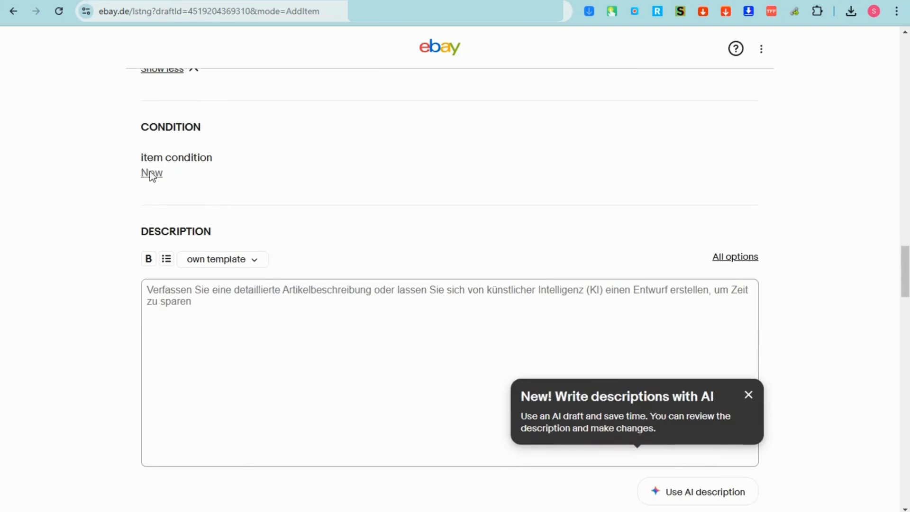
pyautogui.click(201, 302)
pyautogui.hotkey('ctrl', 'v')
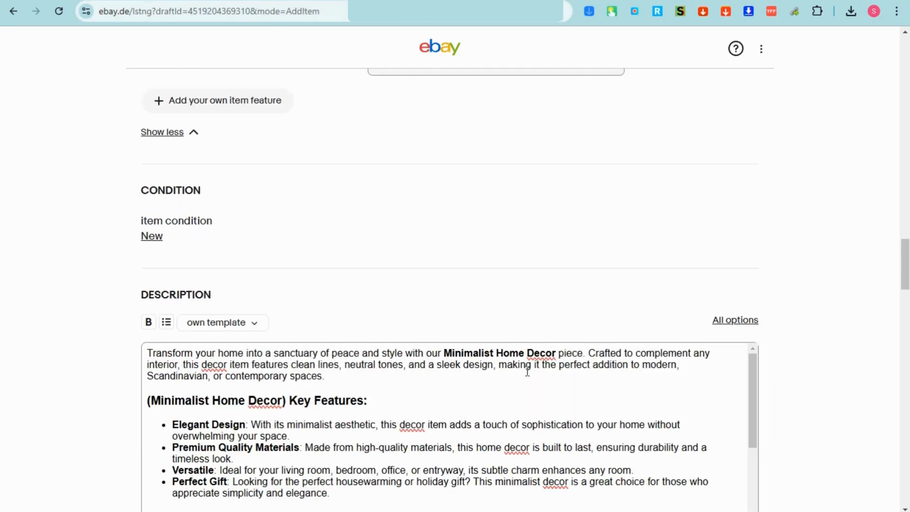
# Step: Read through the pasted description and clear the text after the Dimensions, Material, Color Options and Care Instructions labels in the Product Details list
pyautogui.scroll(-3, 294, 444)
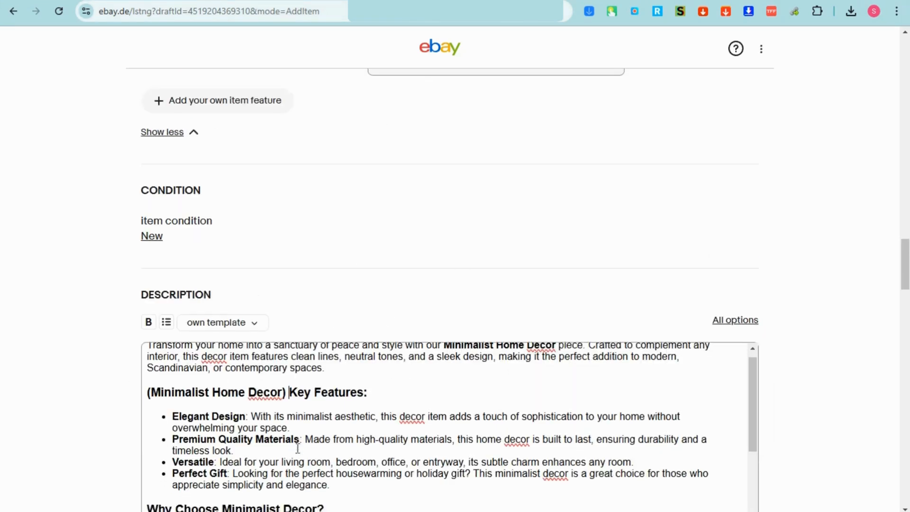
pyautogui.scroll(3, 287, 442)
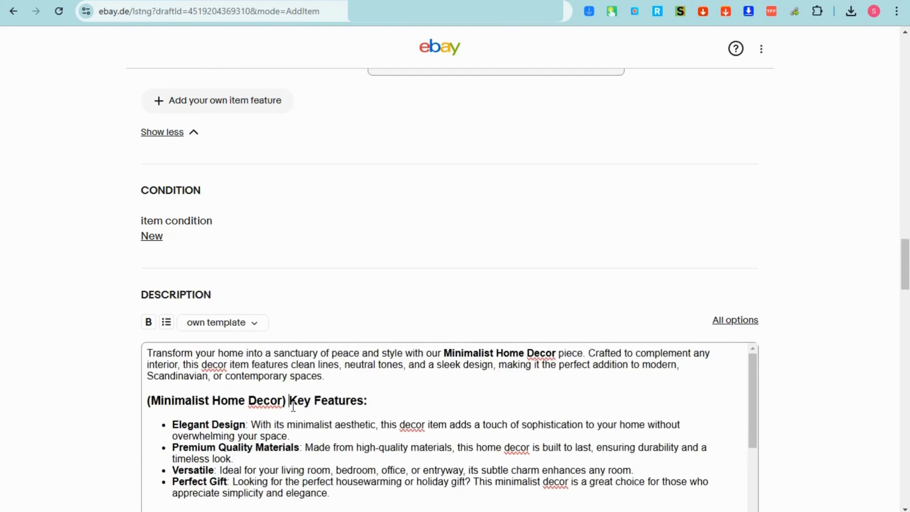
pyautogui.scroll(-3, 317, 404)
pyautogui.scroll(3, 190, 435)
pyautogui.scroll(-3, 199, 463)
pyautogui.scroll(-1, 198, 436)
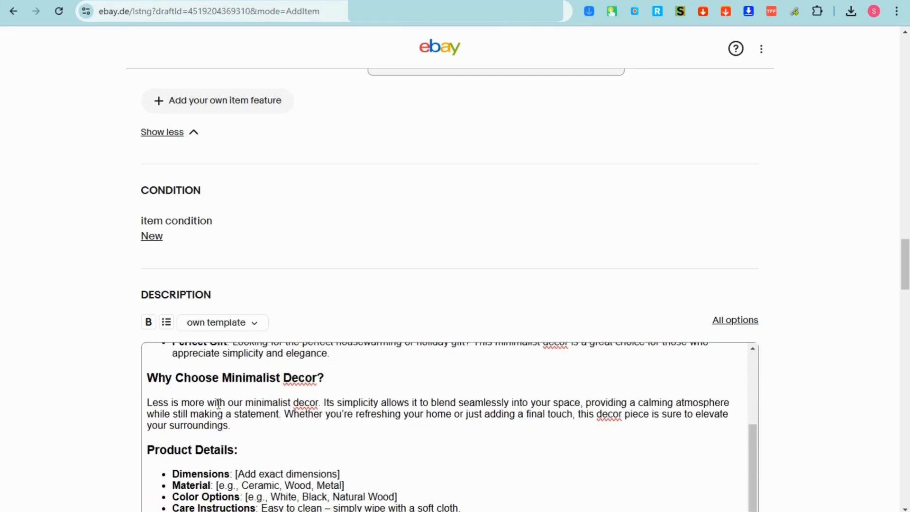
pyautogui.scroll(-2, 306, 449)
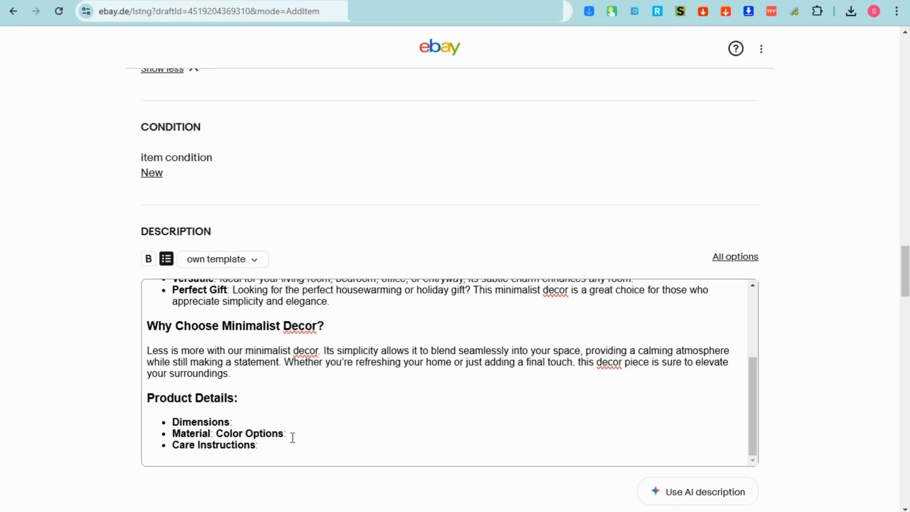
pyautogui.click(266, 446)
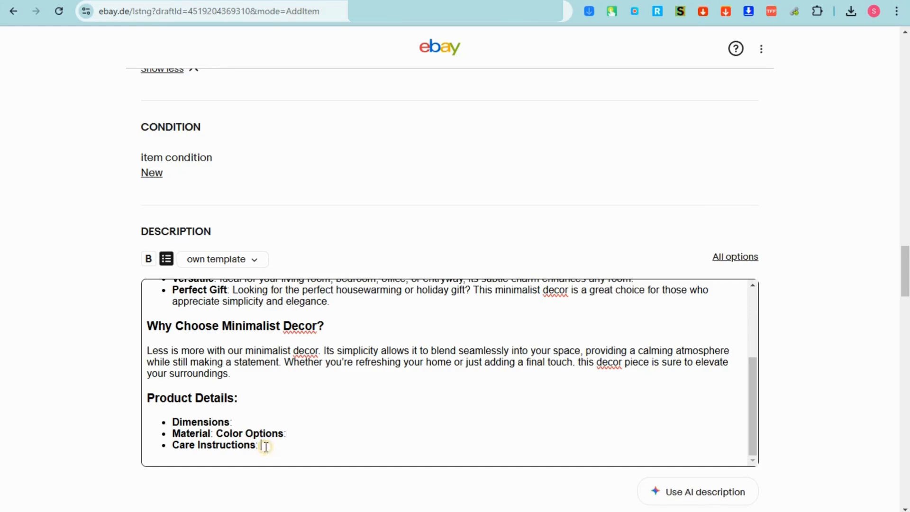
# Step: In the pricing section, set the minimum amount for price proposals to 50 € and the automatic acceptance amount to 55 €
pyautogui.scroll(-3, 266, 447)
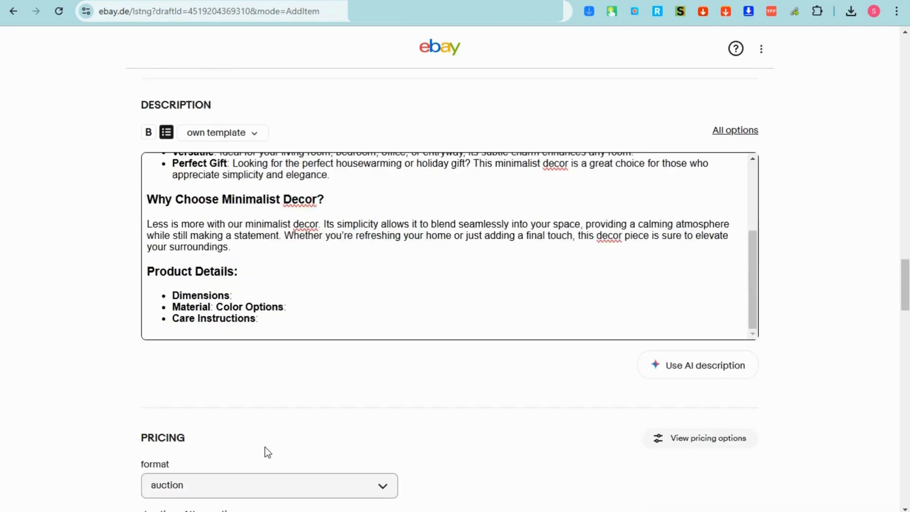
pyautogui.scroll(-5, 277, 429)
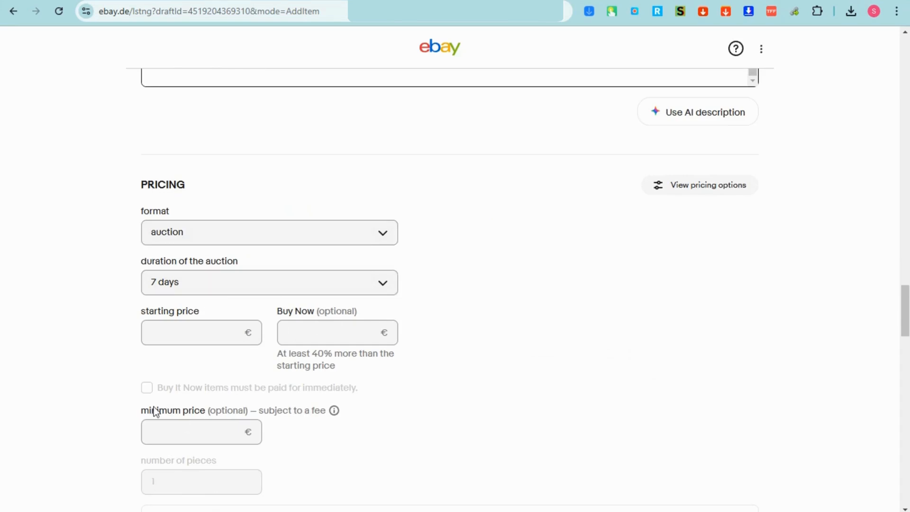
pyautogui.scroll(-4, 208, 417)
pyautogui.scroll(3, 232, 332)
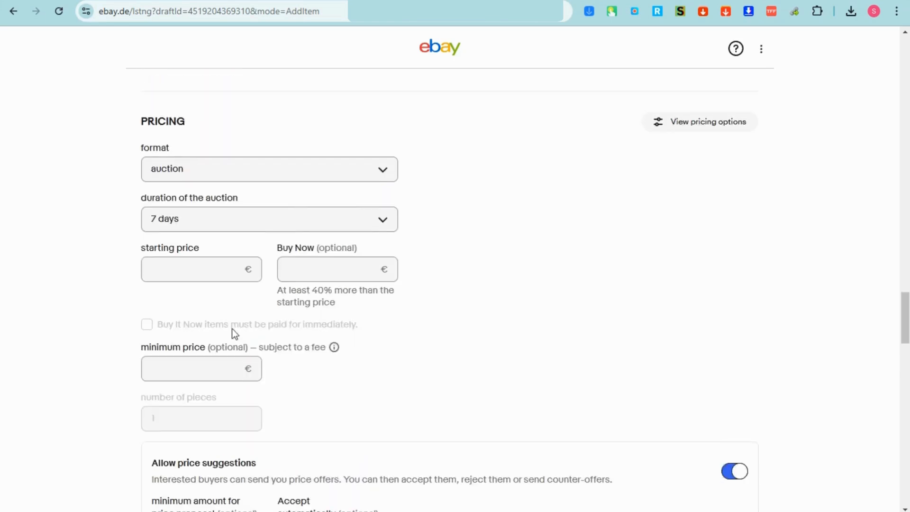
pyautogui.scroll(-4, 279, 294)
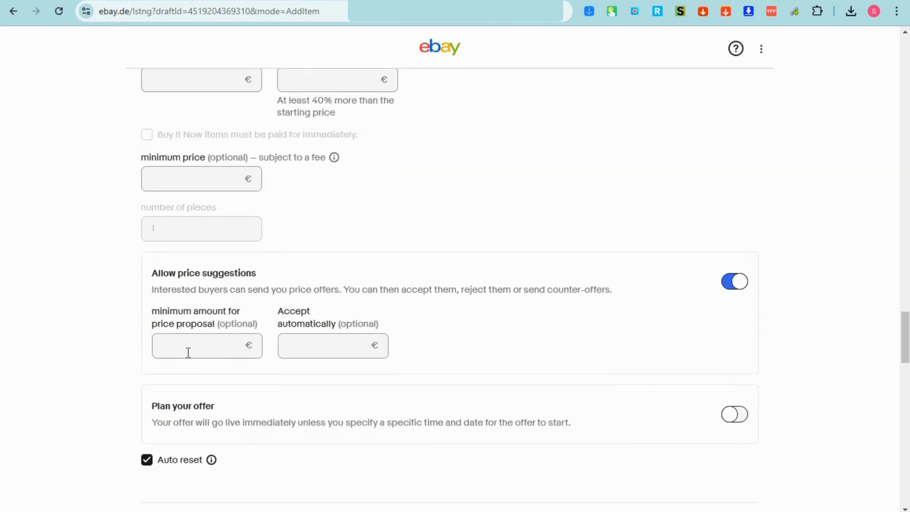
pyautogui.click(178, 353)
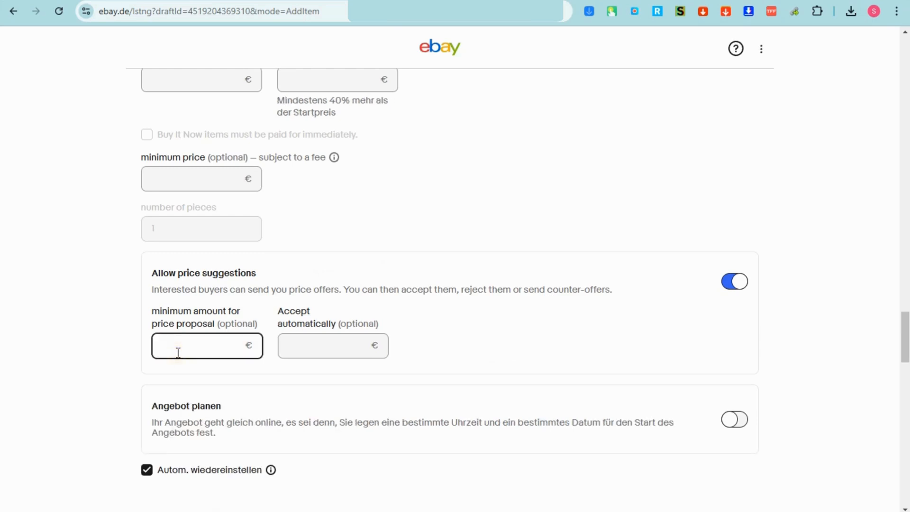
pyautogui.write('50')
pyautogui.click(322, 348)
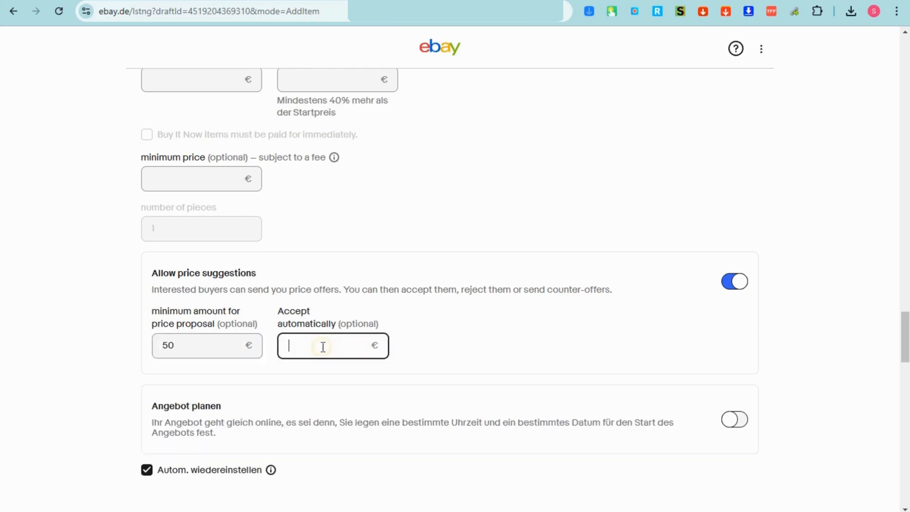
pyautogui.write('55')
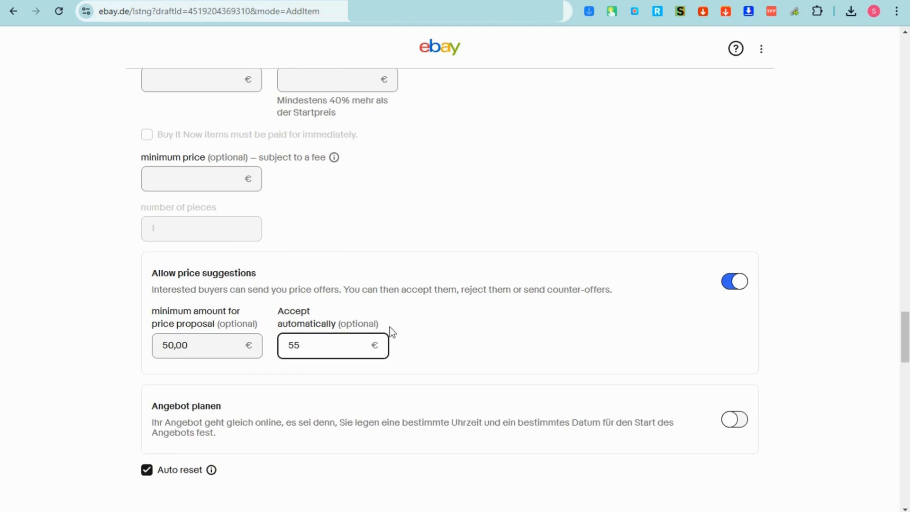
# Step: Review the delivery details, domestic shipping, seller settings, product documents, promotion and fees sections of the listing form
pyautogui.scroll(-3, 408, 362)
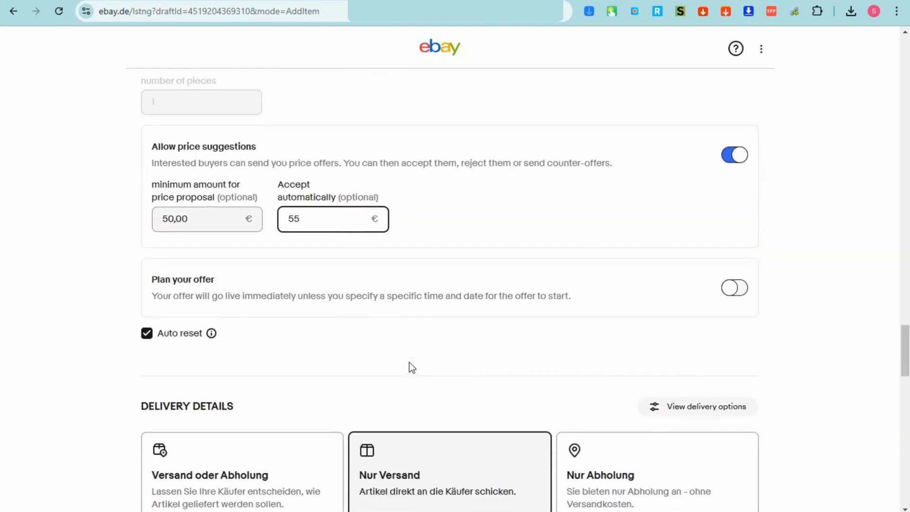
pyautogui.scroll(-3, 508, 368)
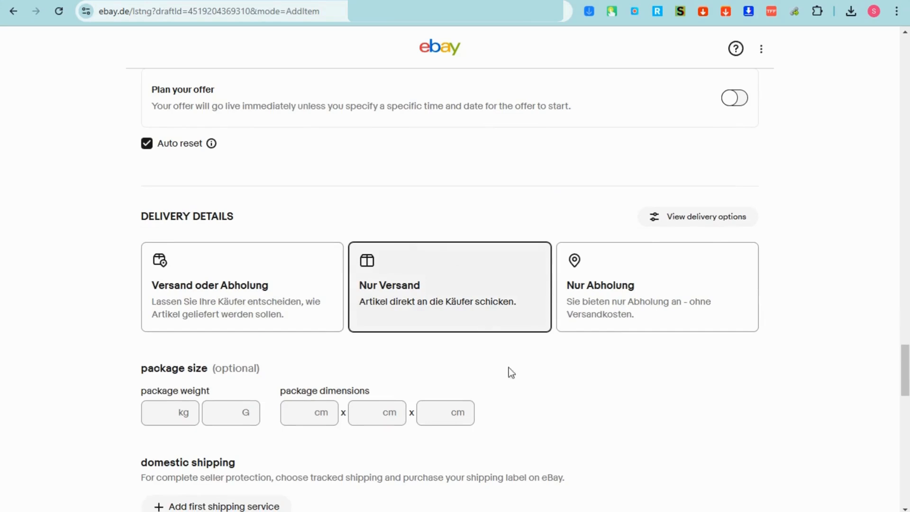
pyautogui.scroll(-5, 543, 393)
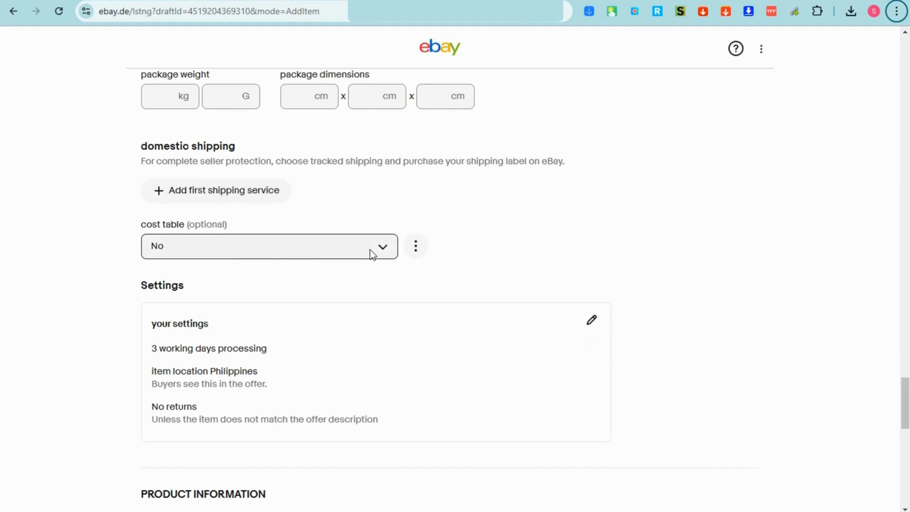
pyautogui.scroll(-2, 371, 253)
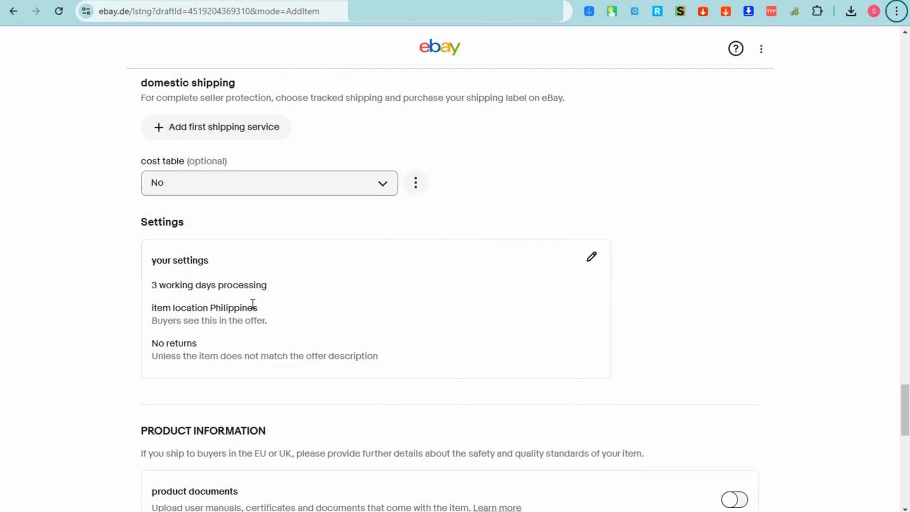
pyautogui.scroll(-5, 265, 309)
pyautogui.scroll(1, 417, 282)
pyautogui.scroll(-1, 414, 280)
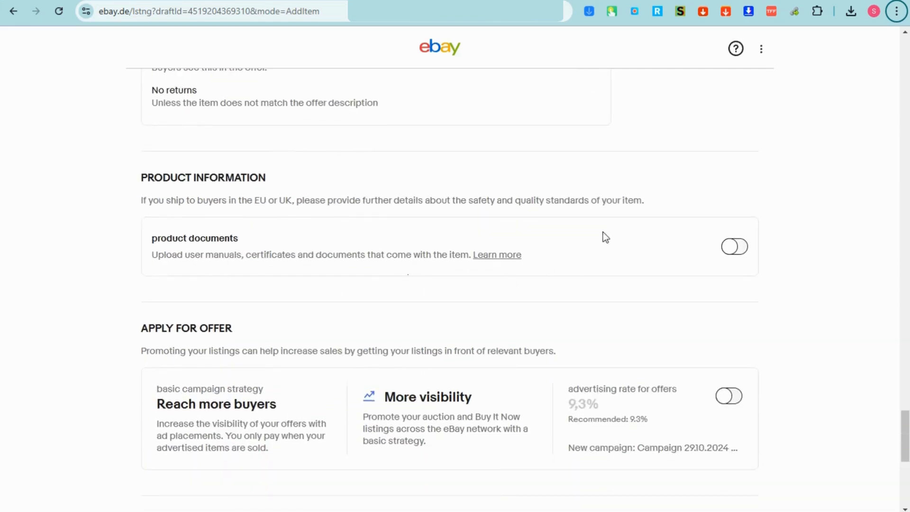
pyautogui.scroll(-2, 265, 310)
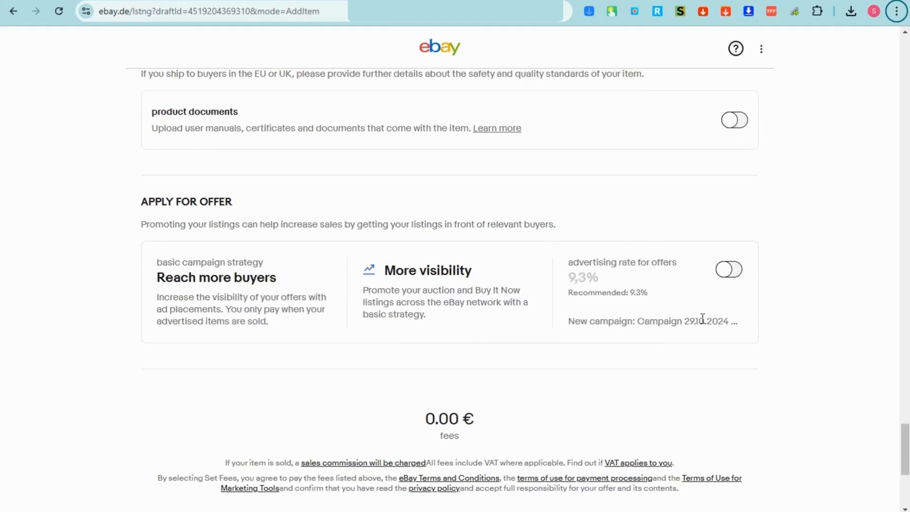
pyautogui.scroll(-3, 606, 368)
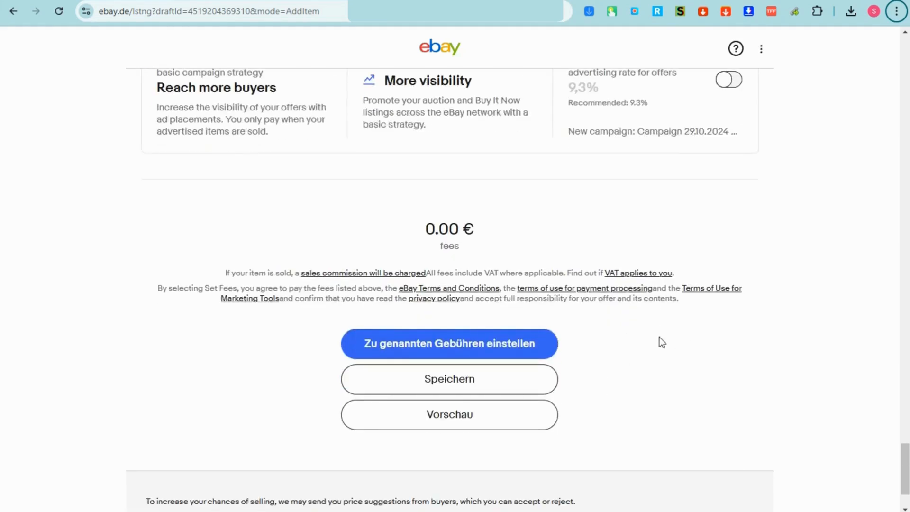
# Step: Open the preview of the listing and look over its full layout
pyautogui.click(450, 415)
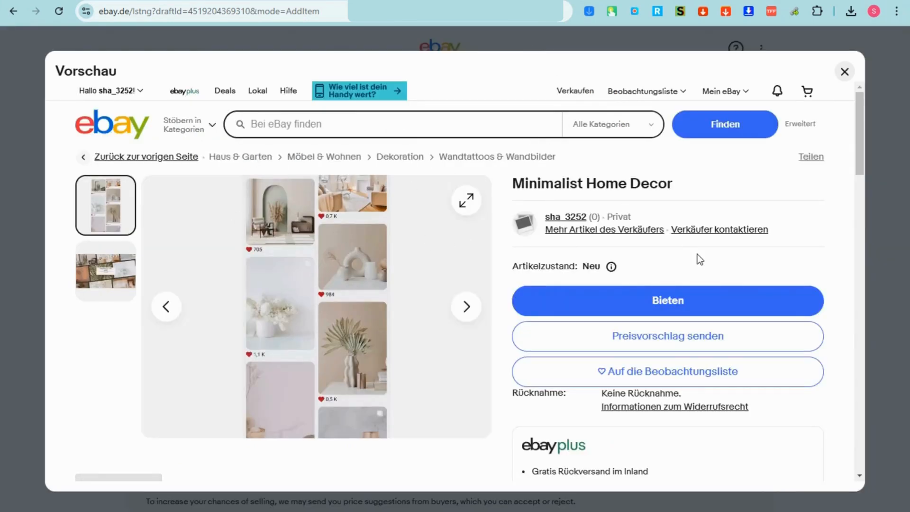
pyautogui.scroll(-3, 697, 254)
pyautogui.scroll(-5, 786, 284)
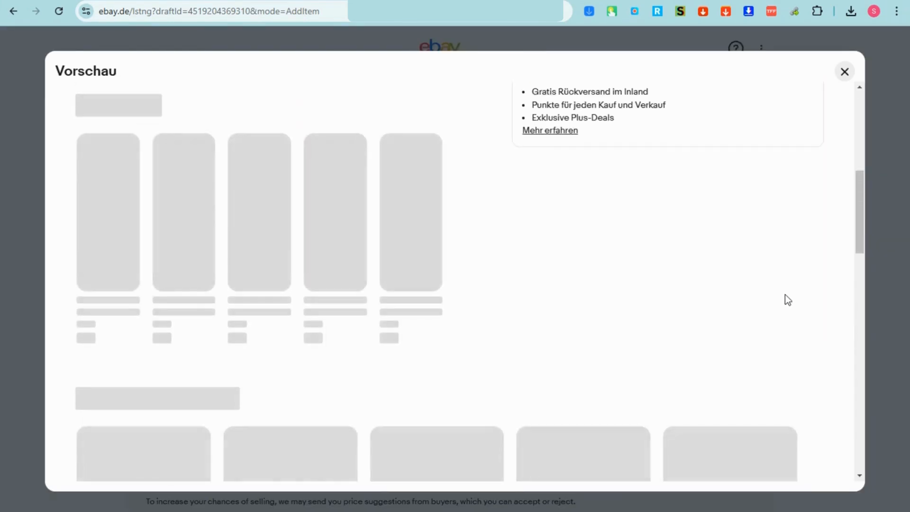
pyautogui.scroll(10, 704, 198)
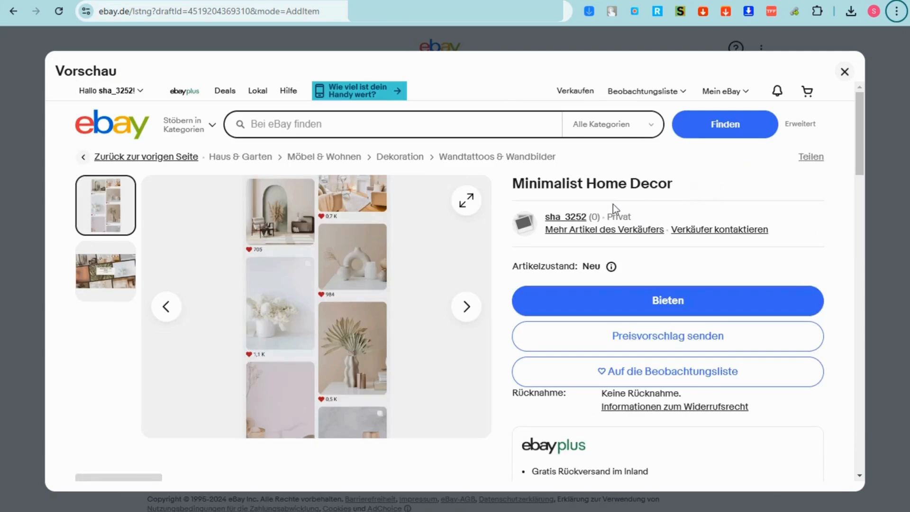
# Step: Translate the listing preview into English and dismiss the translation popup
pyautogui.rightClick(701, 192)
pyautogui.click(777, 420)
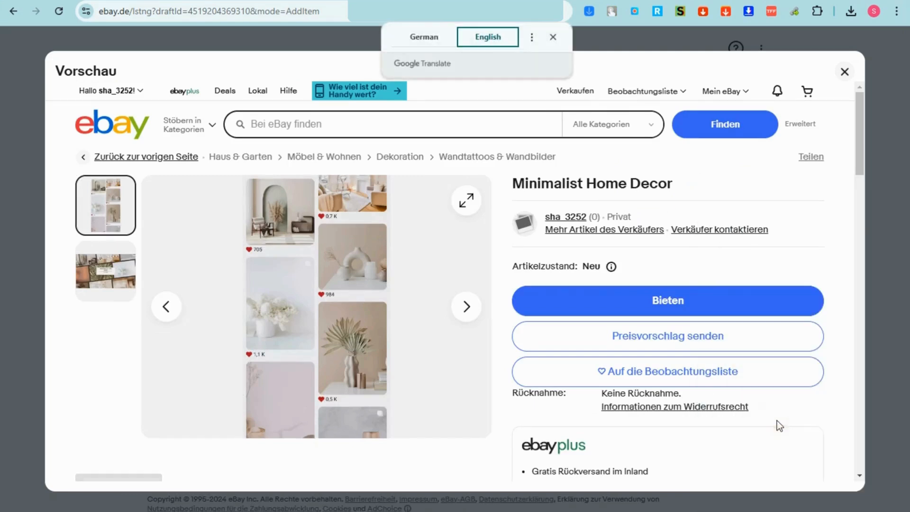
pyautogui.click(553, 37)
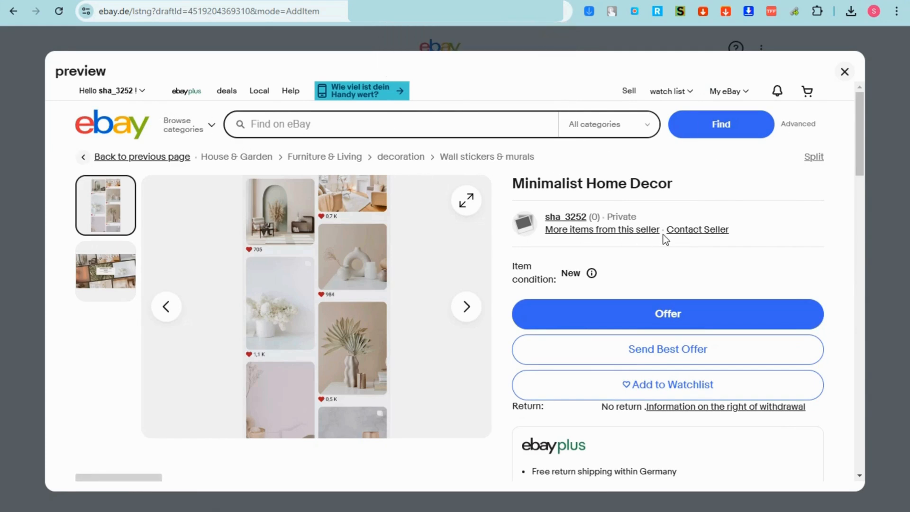
# Step: Check the photos, item condition, offer options and return details in the translated preview
pyautogui.scroll(-1, 664, 234)
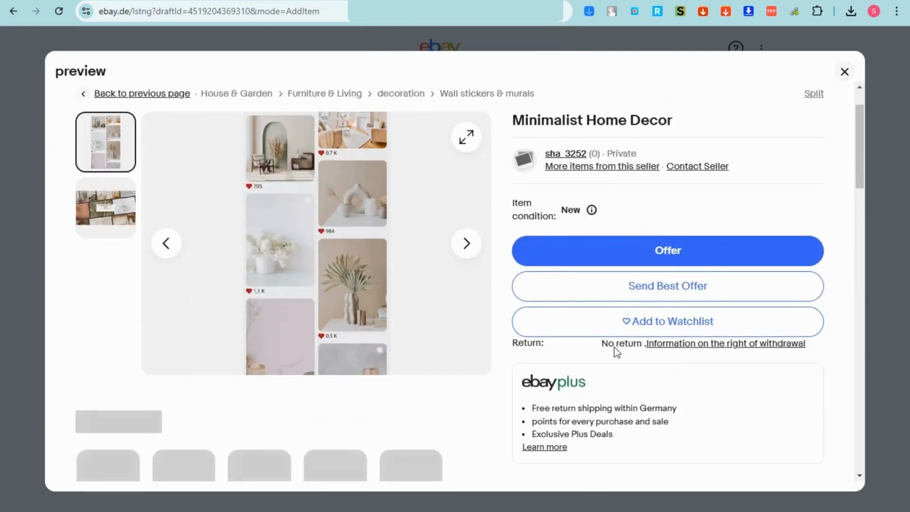
pyautogui.scroll(-1, 599, 418)
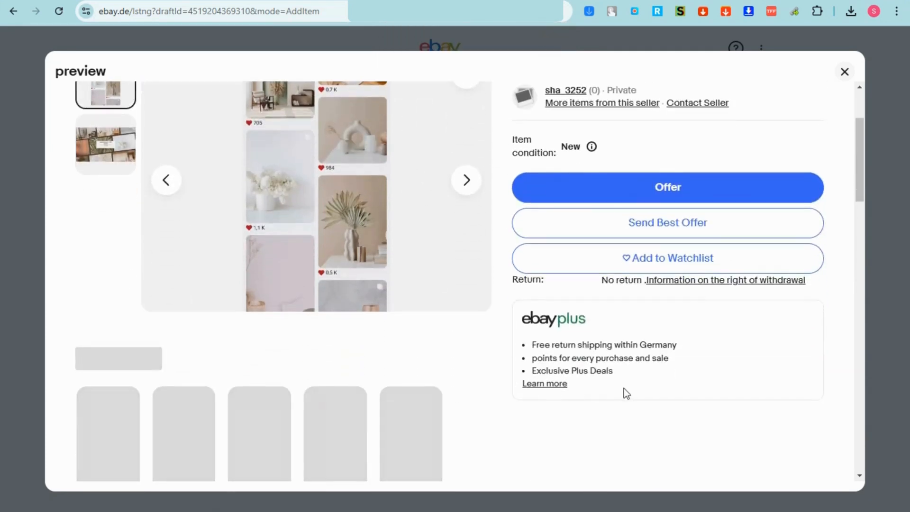
pyautogui.scroll(2, 187, 178)
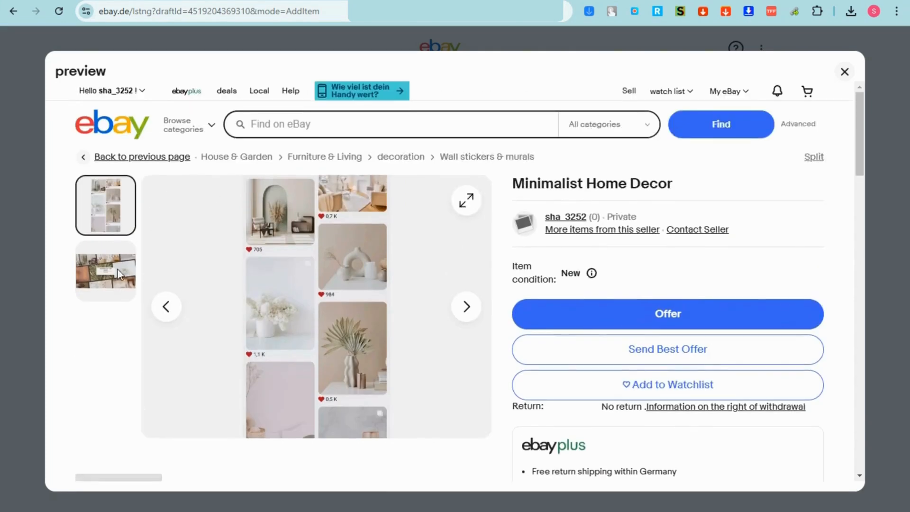
pyautogui.scroll(-2, 320, 260)
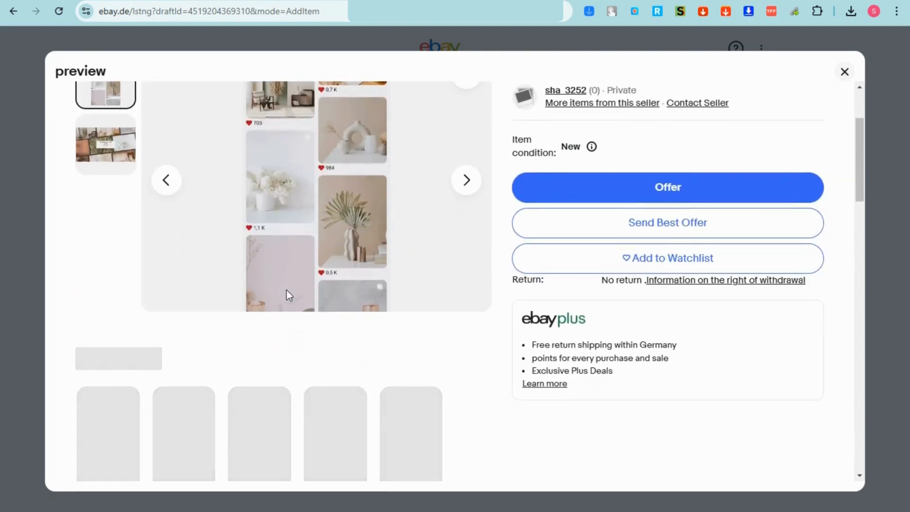
pyautogui.scroll(-2, 408, 285)
pyautogui.scroll(3, 408, 285)
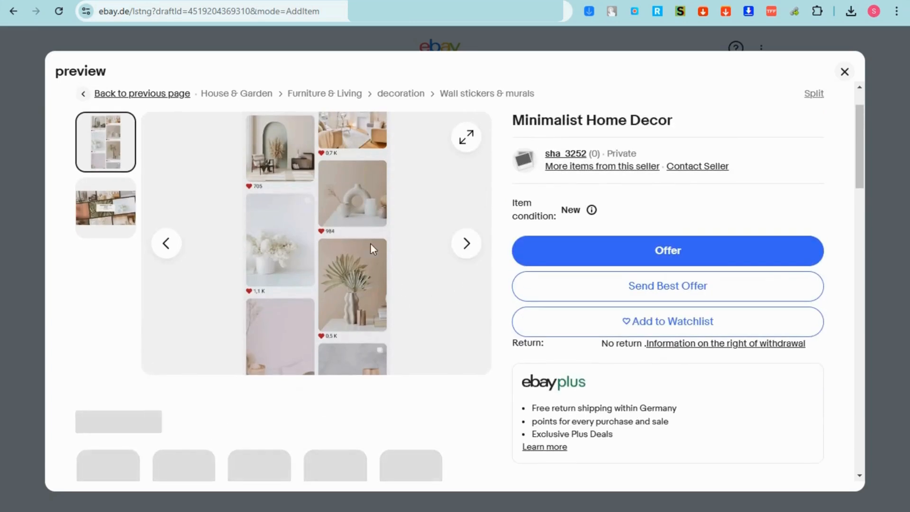